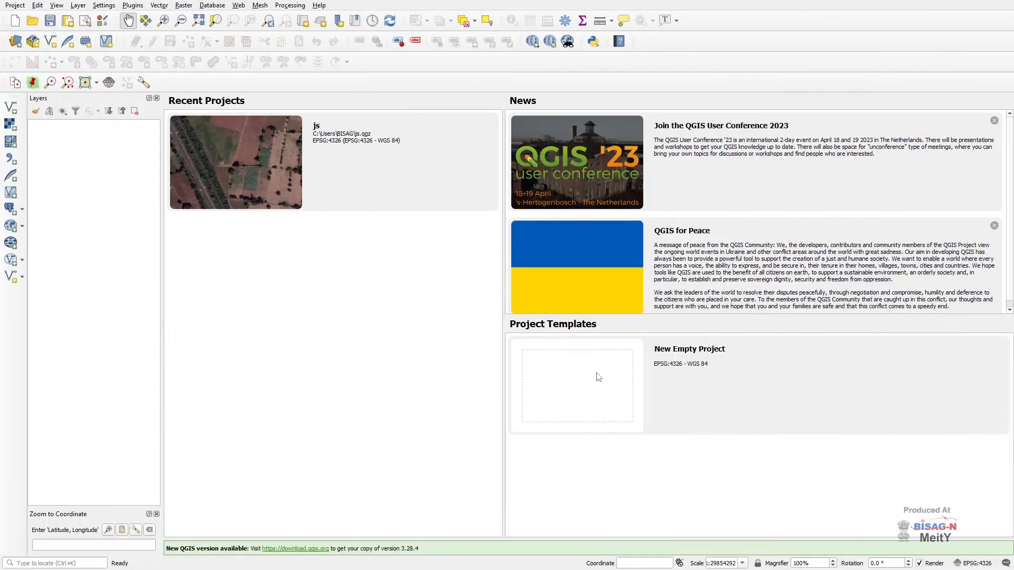
Create a new empty project and add the Google Satellite basemap from QuickMapServices.
{"action": "double_click", "coordinate": [598, 378]}
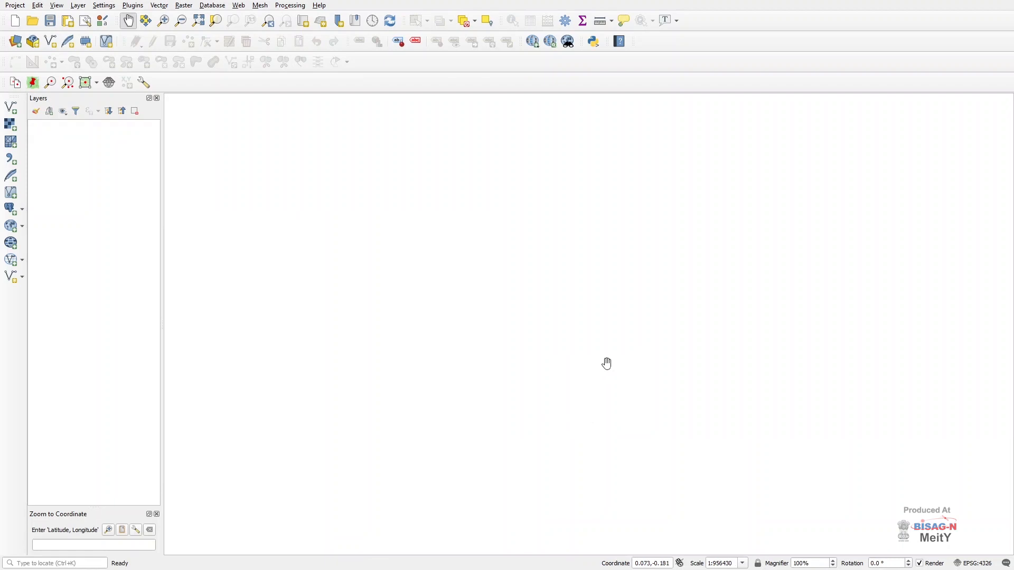
{"action": "left_click", "coordinate": [236, 6]}
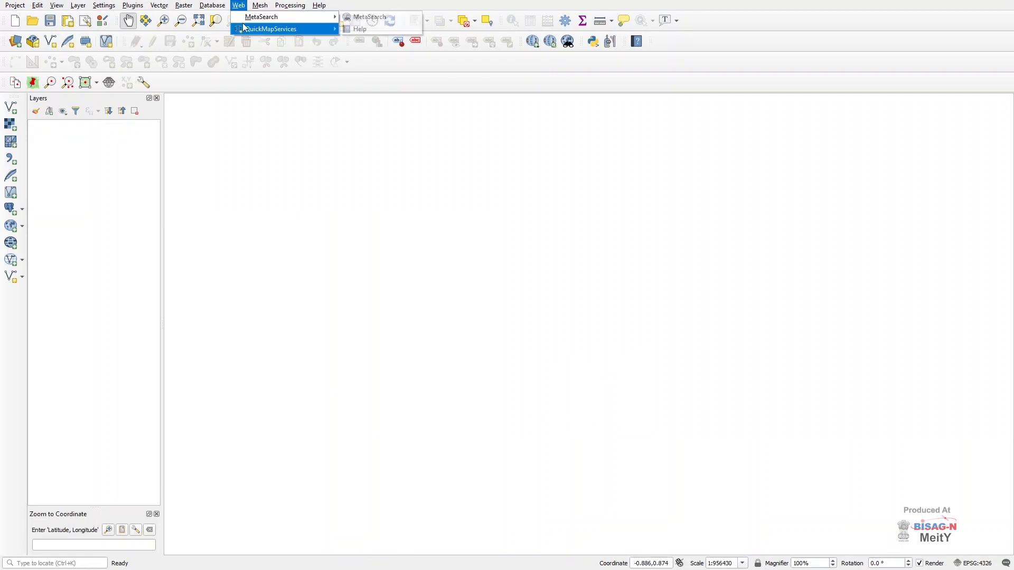
{"action": "mouse_move", "coordinate": [245, 30]}
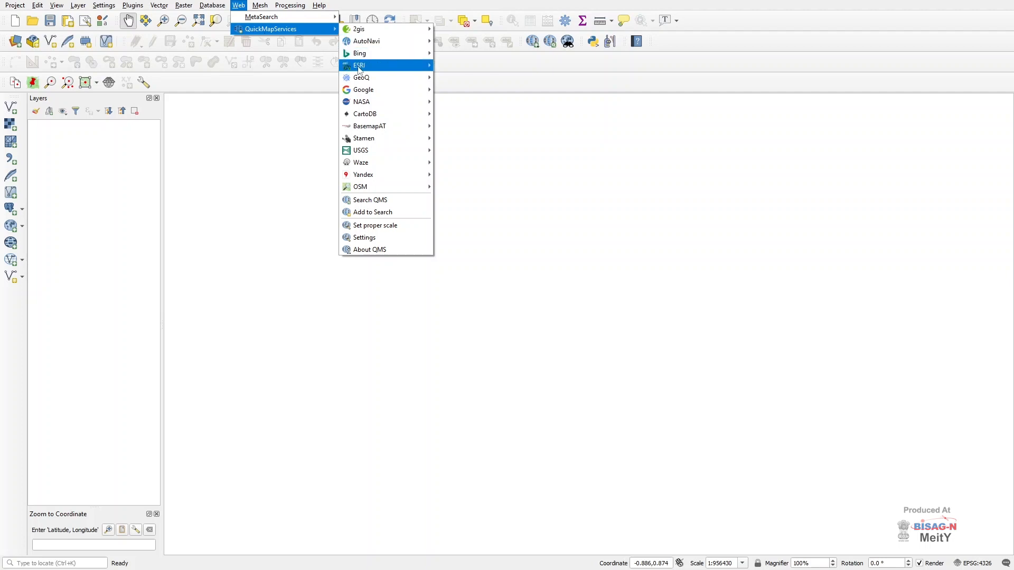
{"action": "mouse_move", "coordinate": [361, 92]}
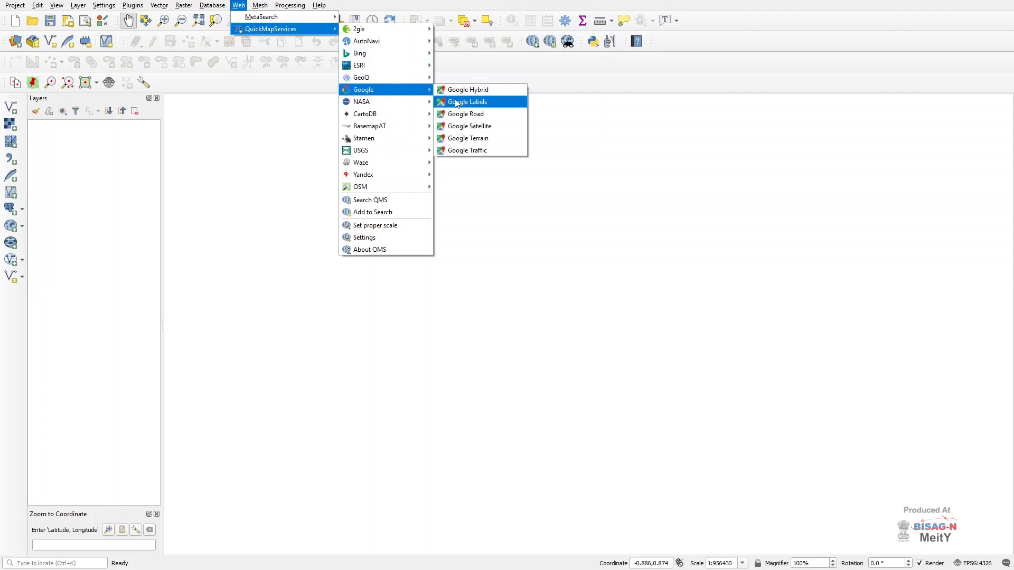
{"action": "left_click", "coordinate": [473, 129]}
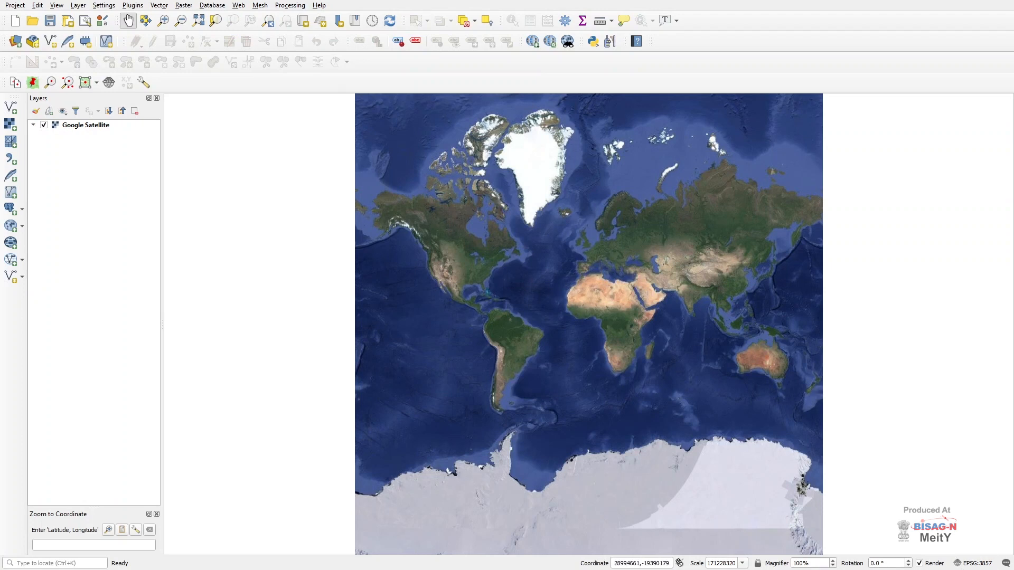
Set the project coordinate reference system to WGS 84 (EPSG:4326).
{"action": "left_click", "coordinate": [965, 563]}
{"action": "left_click", "coordinate": [474, 115]}
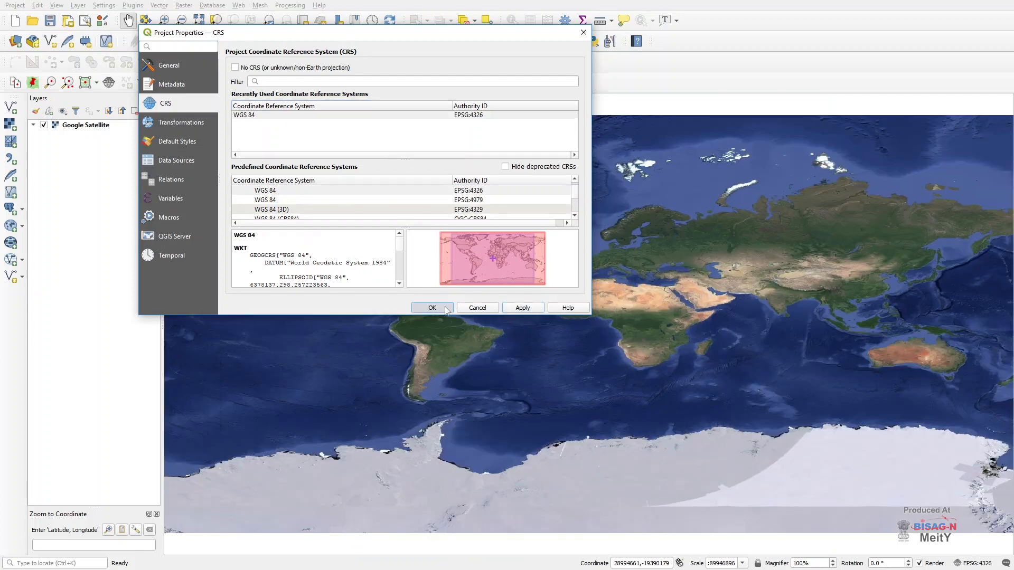
{"action": "left_click", "coordinate": [432, 308]}
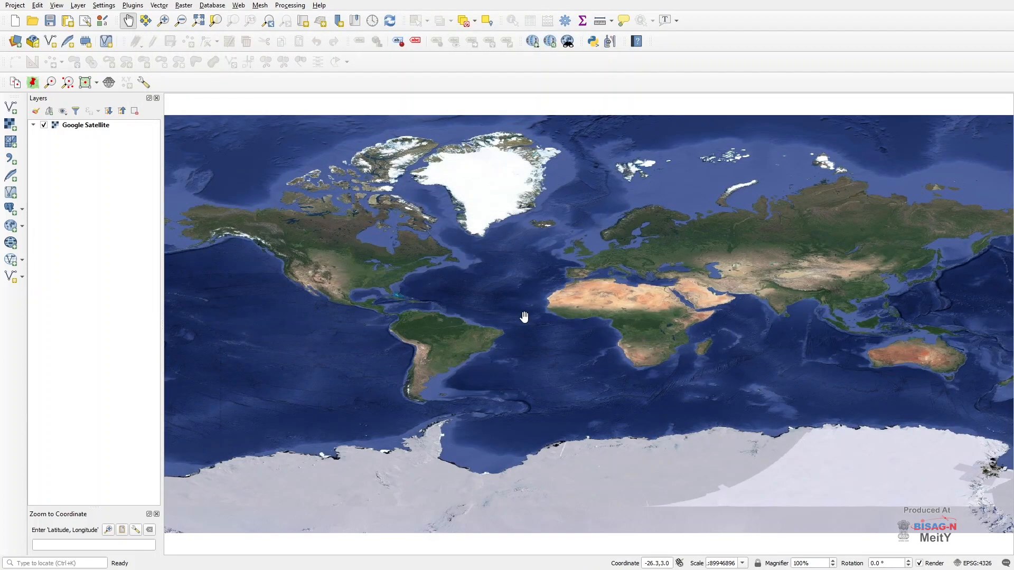
Start a DWG/DXF layer import with a new target GeoPackage named test in the Chandkheda_DWG folder.
{"action": "left_click", "coordinate": [14, 5]}
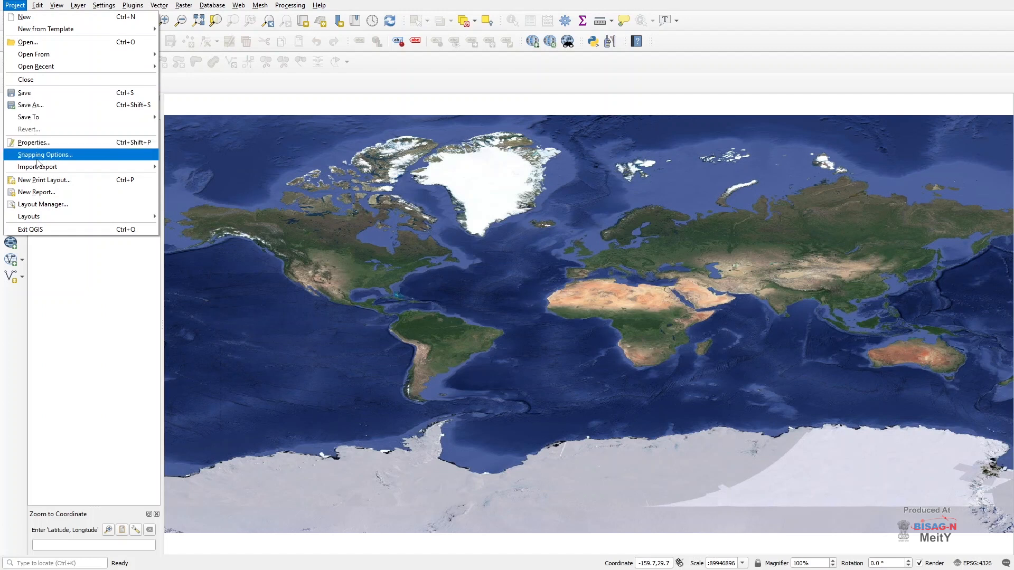
{"action": "mouse_move", "coordinate": [37, 168]}
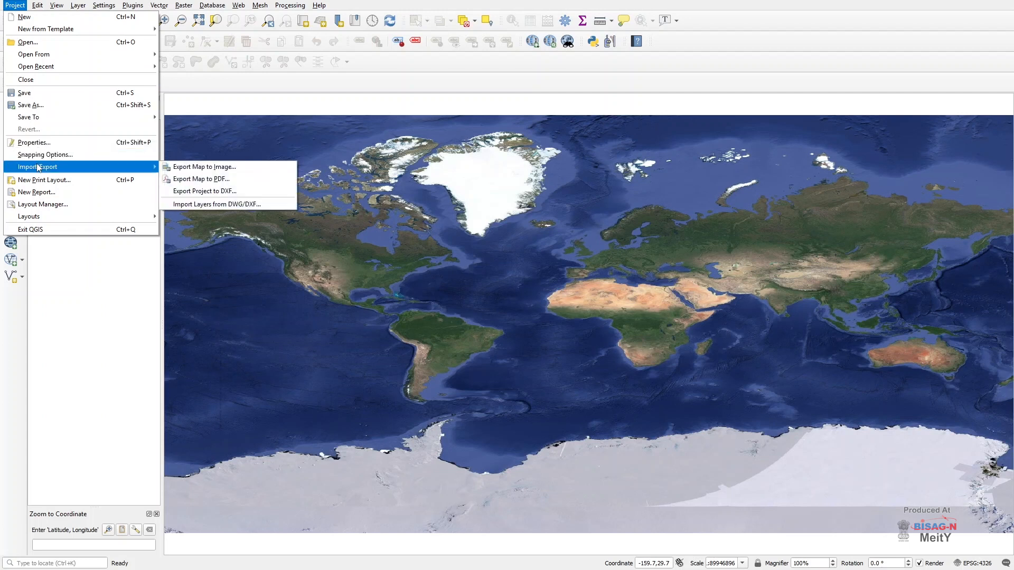
{"action": "left_click", "coordinate": [232, 205]}
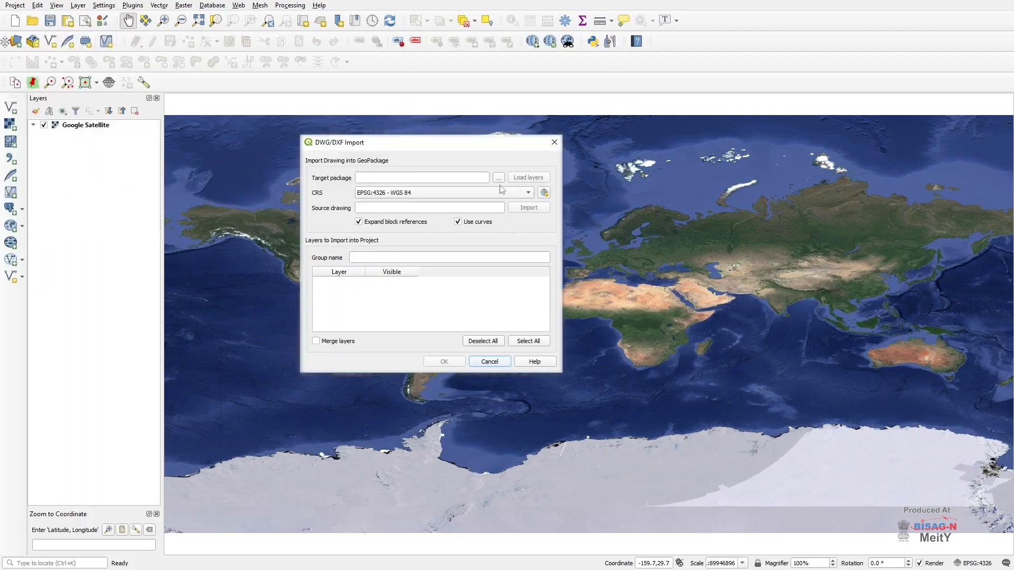
{"action": "left_click", "coordinate": [500, 178]}
{"action": "type", "text": "t"}
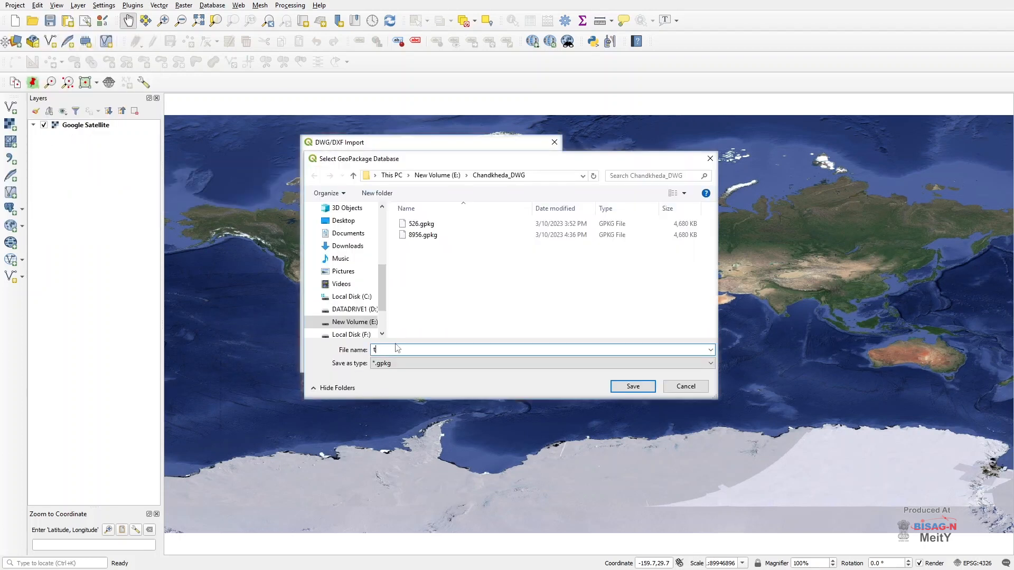
{"action": "type", "text": "est"}
{"action": "key", "text": "Return"}
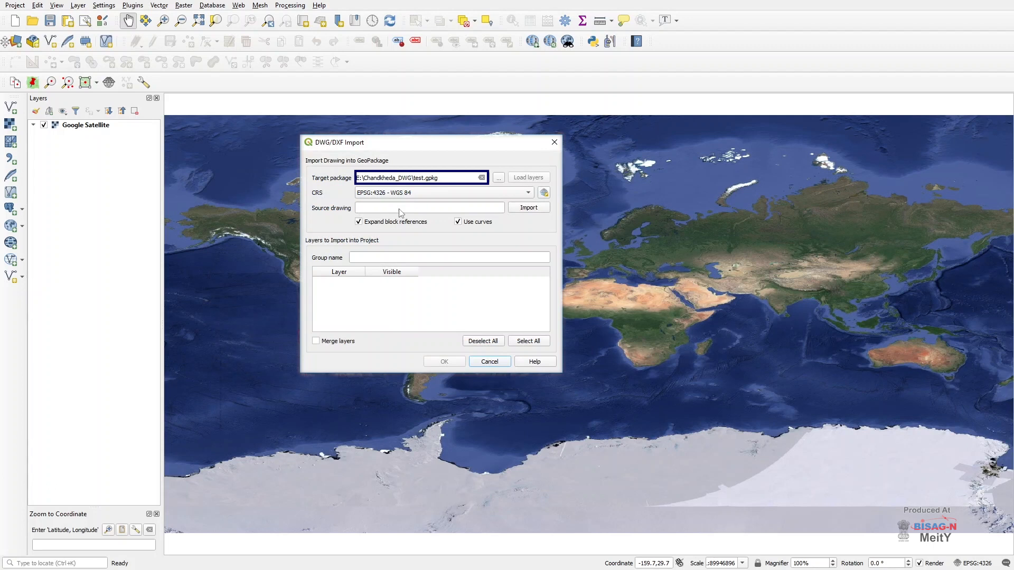
Choose JUNA GHANTILA DISTY.dwg as the source drawing, keep EPSG:4326 as its CRS, and import it into the GeoPackage.
{"action": "key", "text": "Tab"}
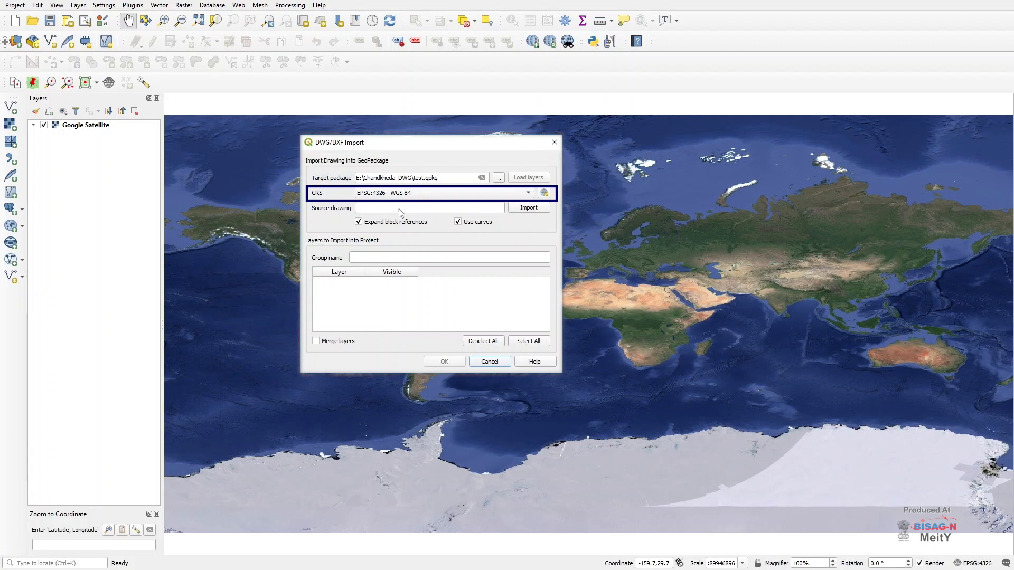
{"action": "left_click", "coordinate": [399, 210]}
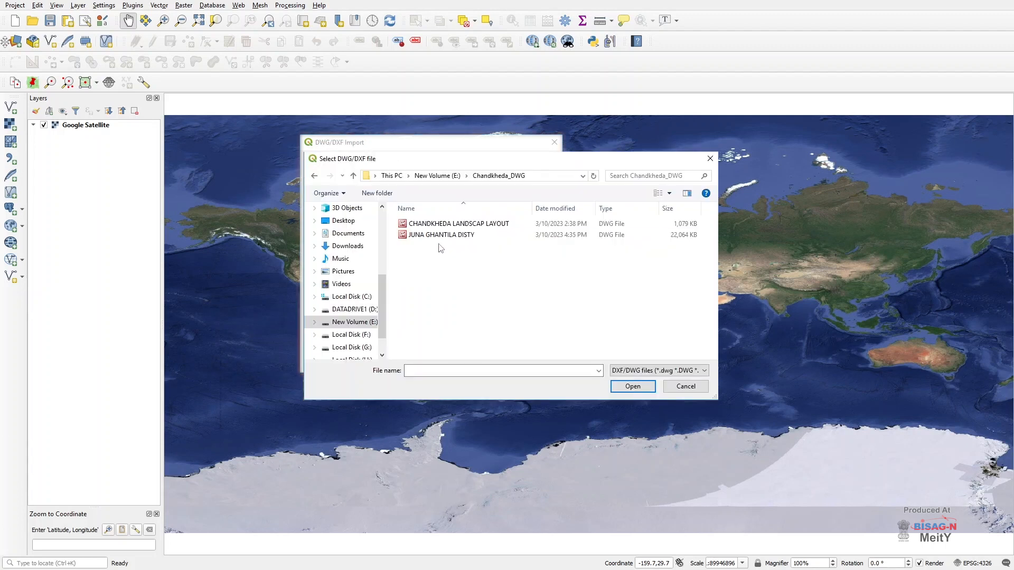
{"action": "left_click", "coordinate": [441, 237]}
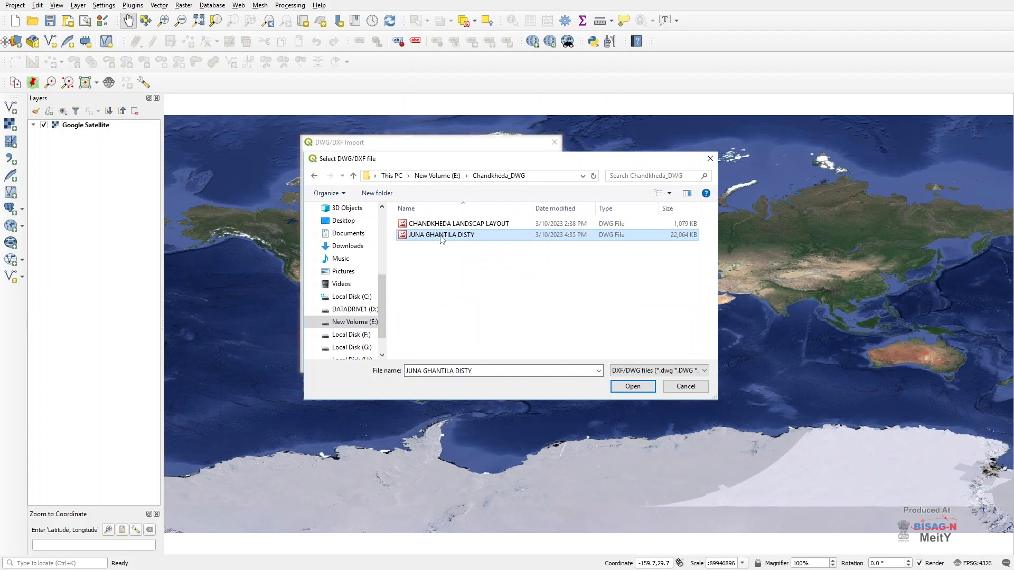
{"action": "left_click", "coordinate": [629, 385]}
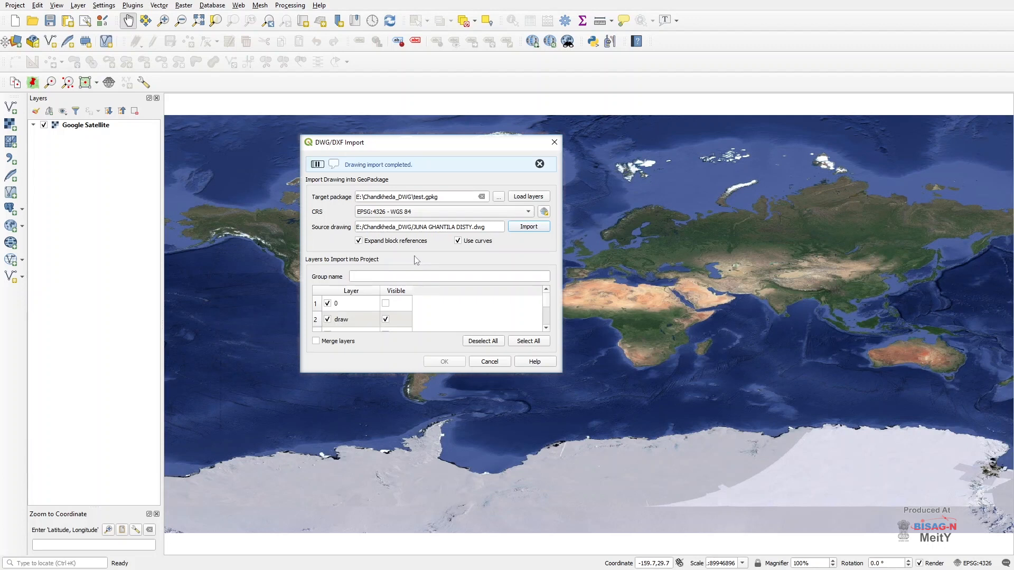
Name the layer group test, select all drawing layers and load them into the project.
{"action": "left_click", "coordinate": [362, 258]}
{"action": "type", "text": "tes"}
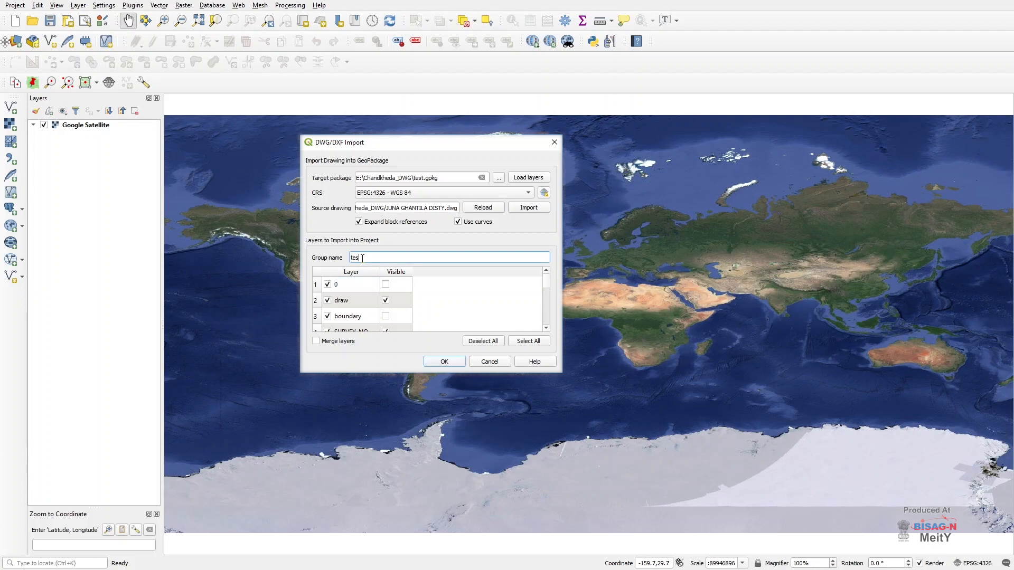
{"action": "left_click", "coordinate": [528, 343]}
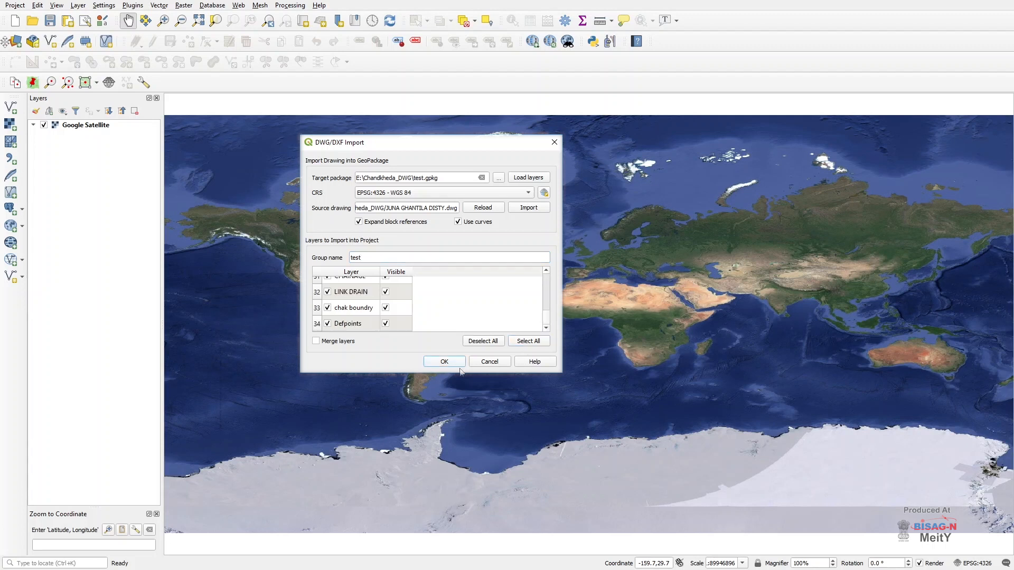
{"action": "left_click", "coordinate": [457, 364]}
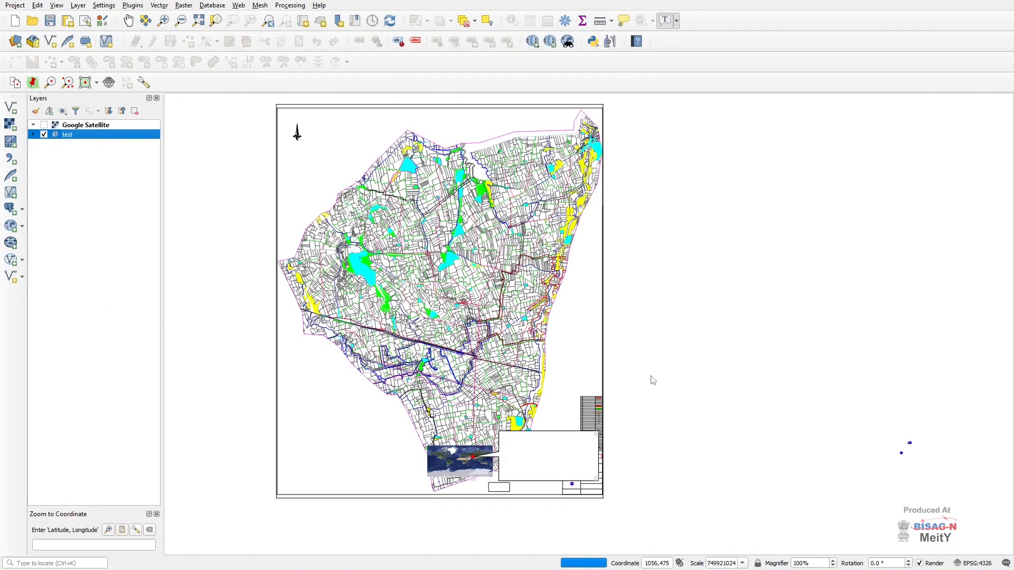
{"action": "left_click_drag", "start_coordinate": [419, 285], "coordinate": [465, 280]}
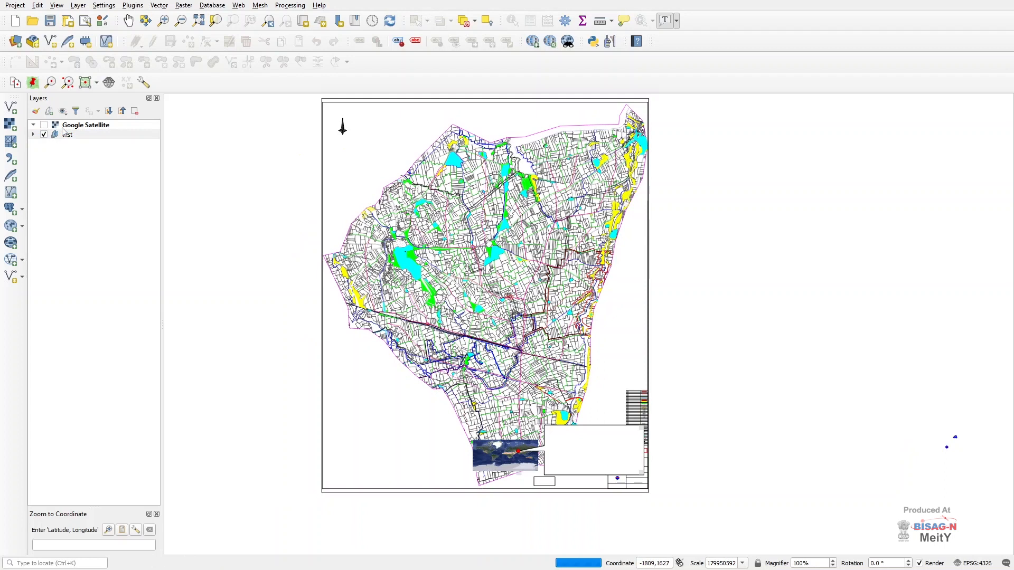
Expand the test group and hide all of its visible sublayers except VSA.
{"action": "left_click", "coordinate": [33, 135]}
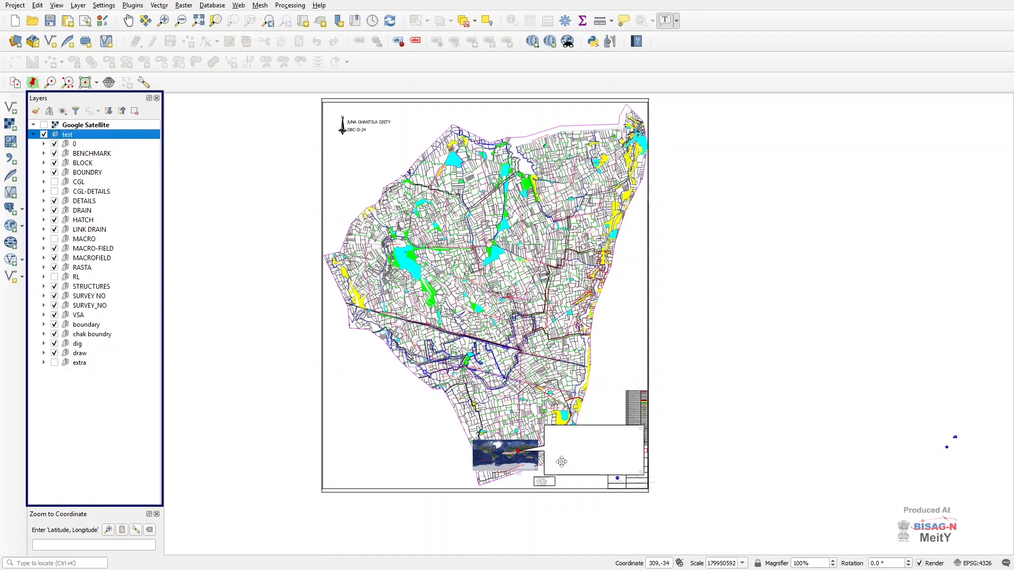
{"action": "left_click", "coordinate": [55, 143]}
{"action": "left_click", "coordinate": [55, 154]}
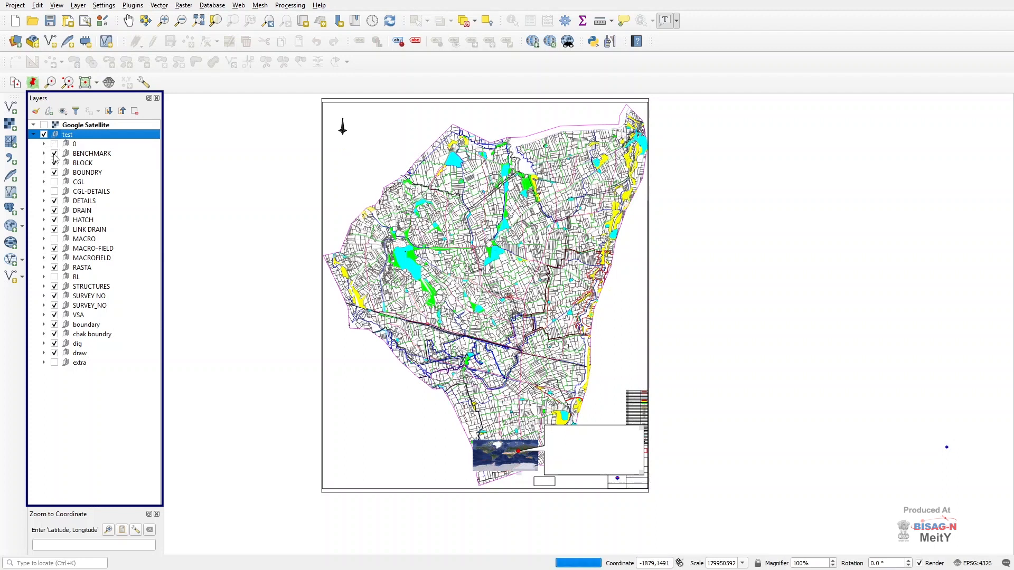
{"action": "left_click", "coordinate": [54, 163]}
{"action": "left_click", "coordinate": [54, 172]}
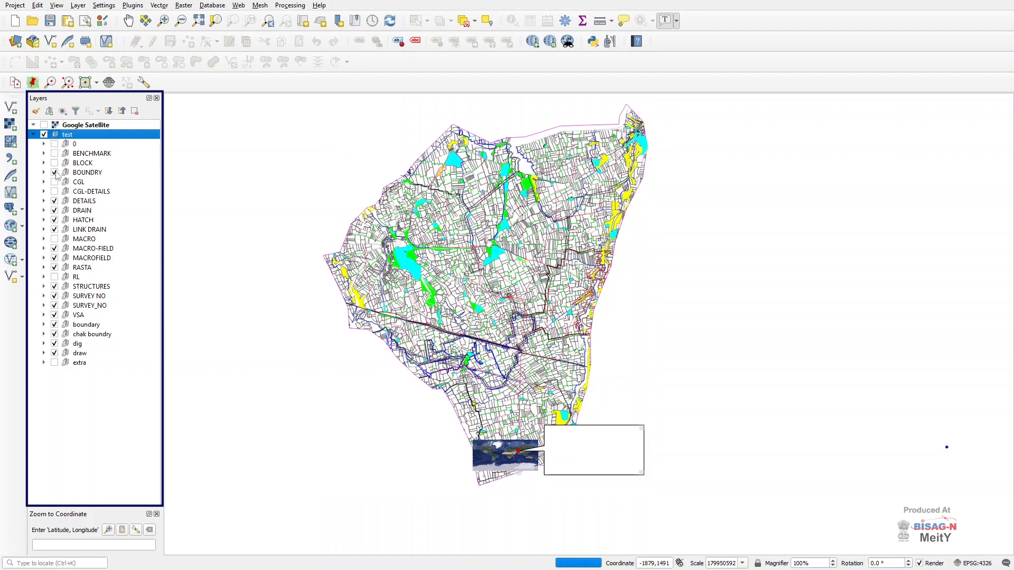
{"action": "left_click", "coordinate": [54, 202]}
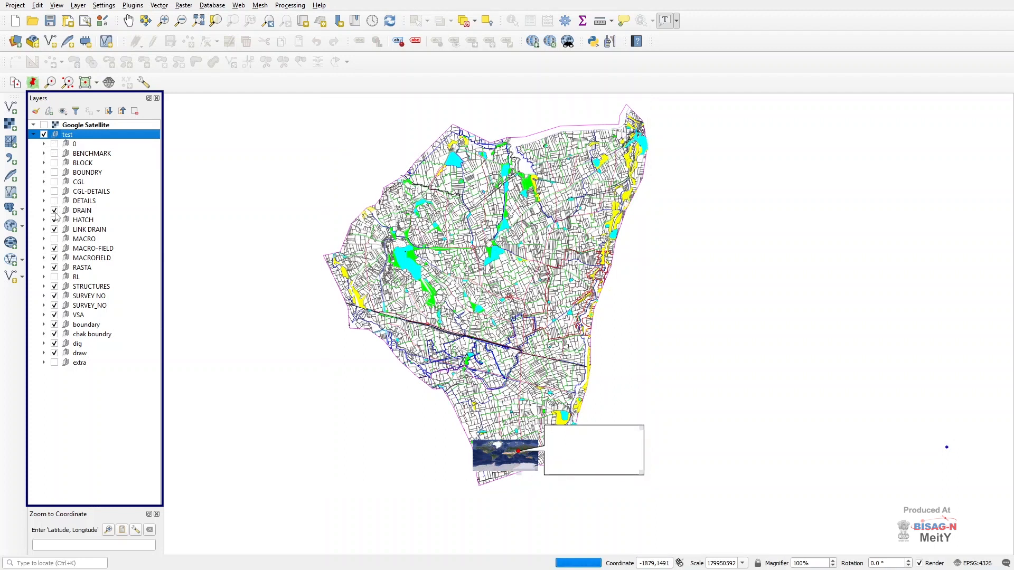
{"action": "left_click", "coordinate": [55, 210]}
{"action": "left_click", "coordinate": [55, 229]}
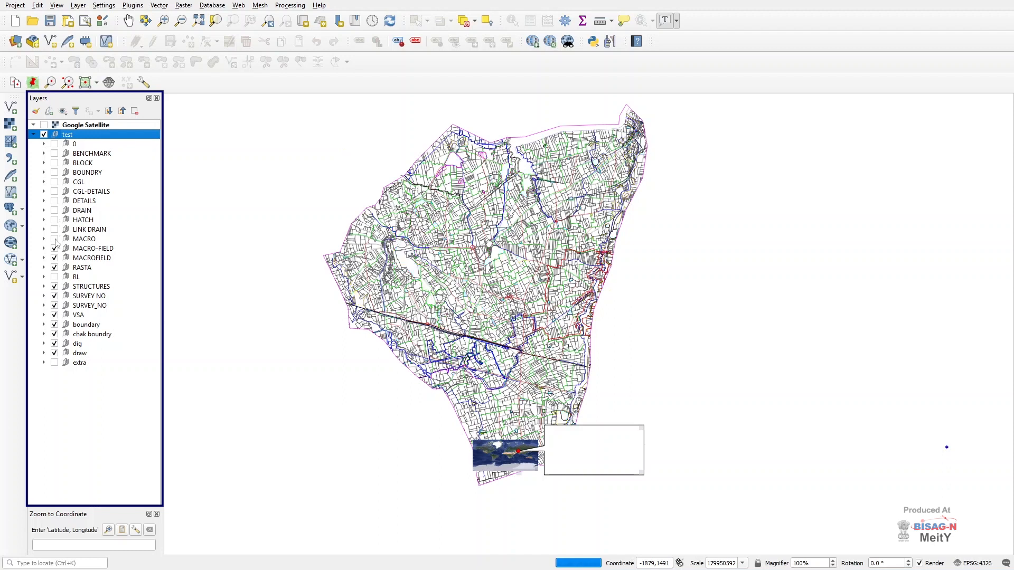
{"action": "left_click", "coordinate": [55, 248]}
{"action": "left_click", "coordinate": [55, 258]}
{"action": "left_click", "coordinate": [55, 267]}
{"action": "left_click", "coordinate": [55, 286]}
{"action": "left_click", "coordinate": [54, 296]}
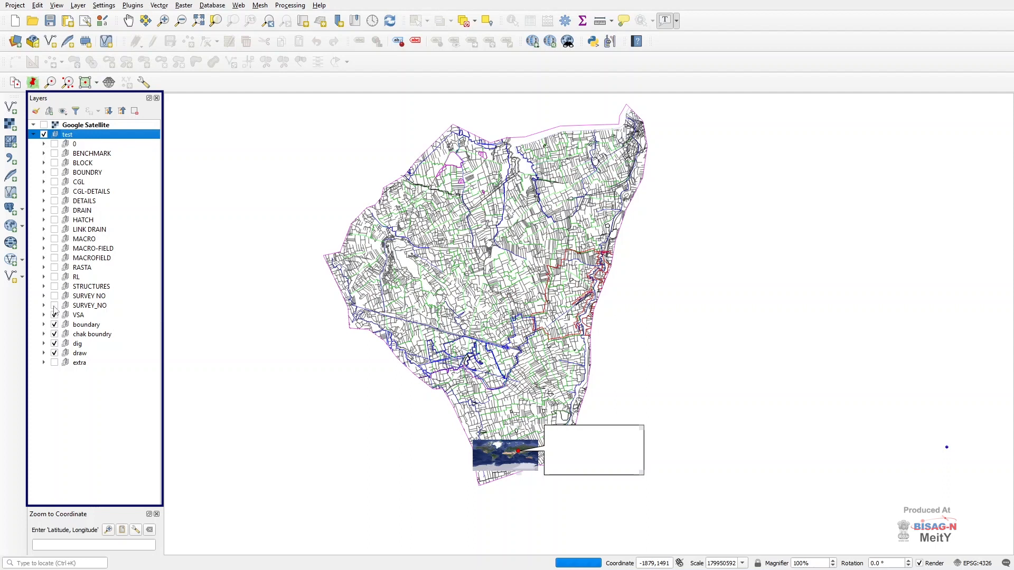
{"action": "left_click", "coordinate": [54, 305]}
{"action": "left_click", "coordinate": [55, 324]}
{"action": "left_click", "coordinate": [54, 334]}
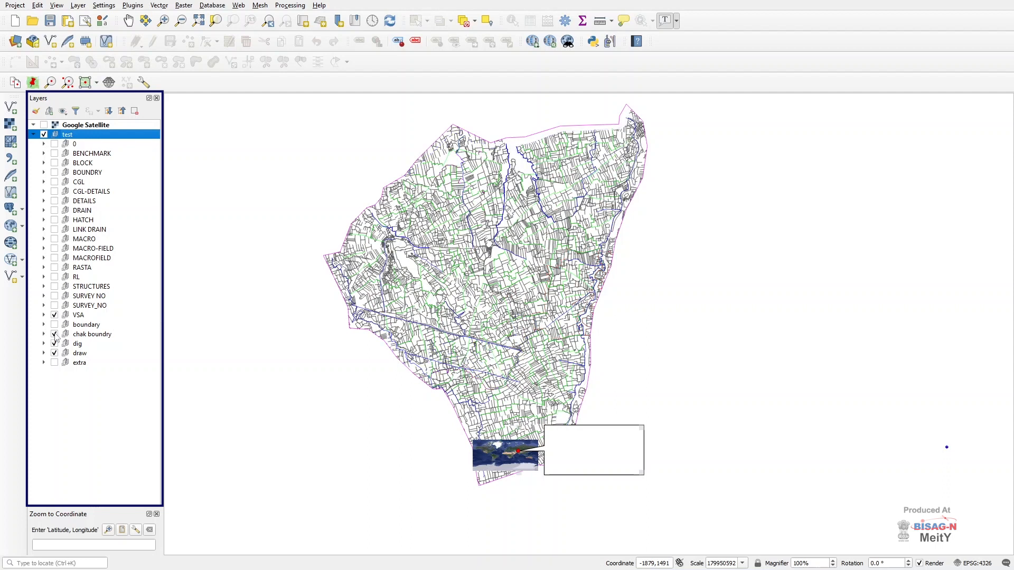
{"action": "left_click", "coordinate": [54, 343]}
{"action": "left_click", "coordinate": [54, 352]}
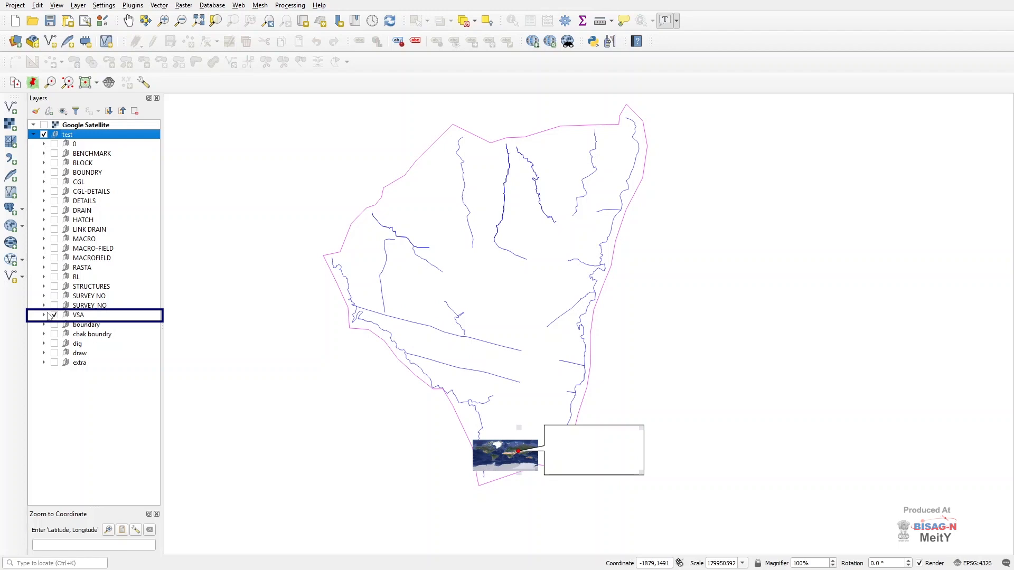
Expand the VSA group and start exporting the features of its polylines layer.
{"action": "left_click", "coordinate": [44, 316]}
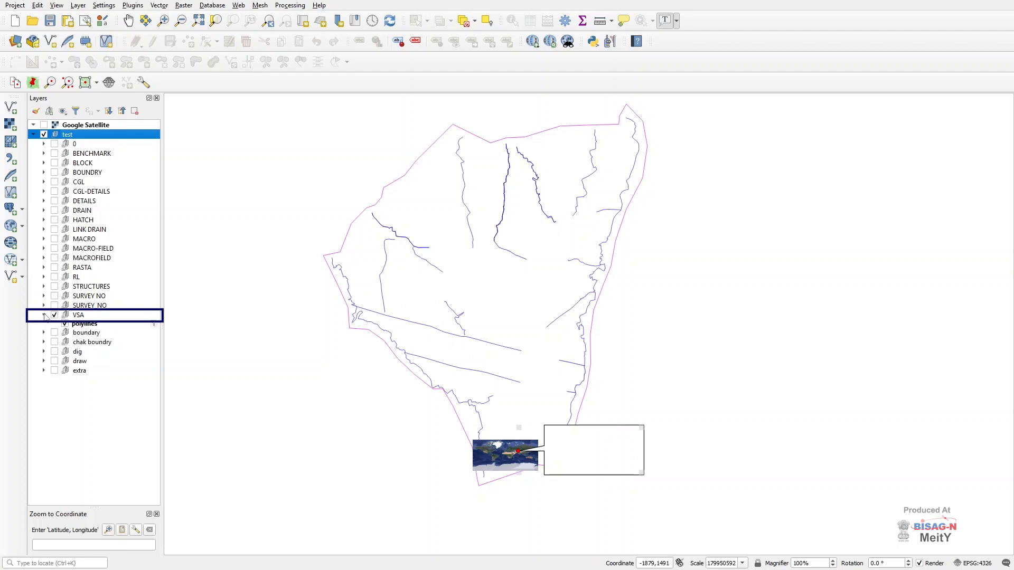
{"action": "left_click", "coordinate": [93, 328]}
{"action": "right_click", "coordinate": [93, 328]}
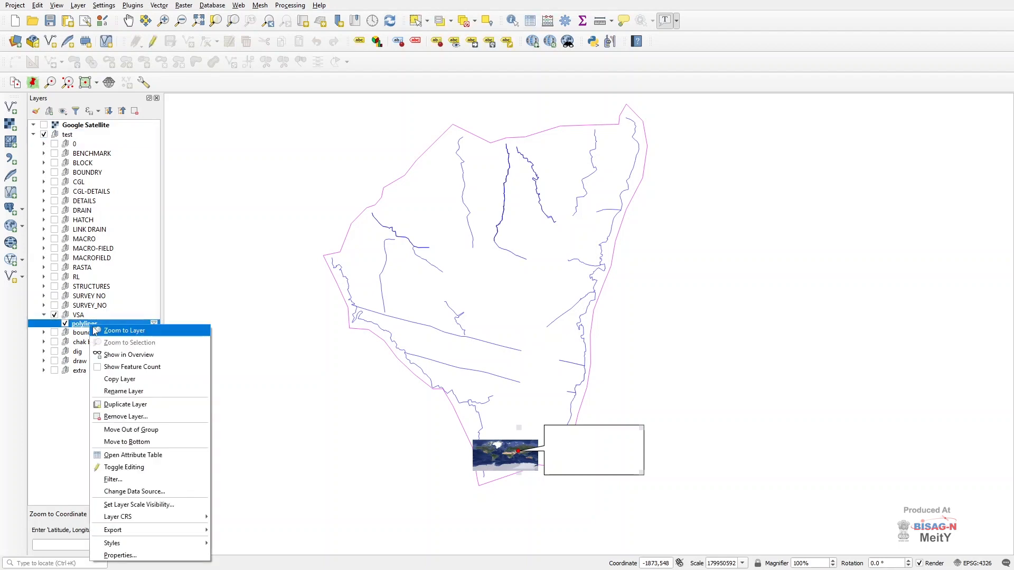
{"action": "mouse_move", "coordinate": [149, 531]}
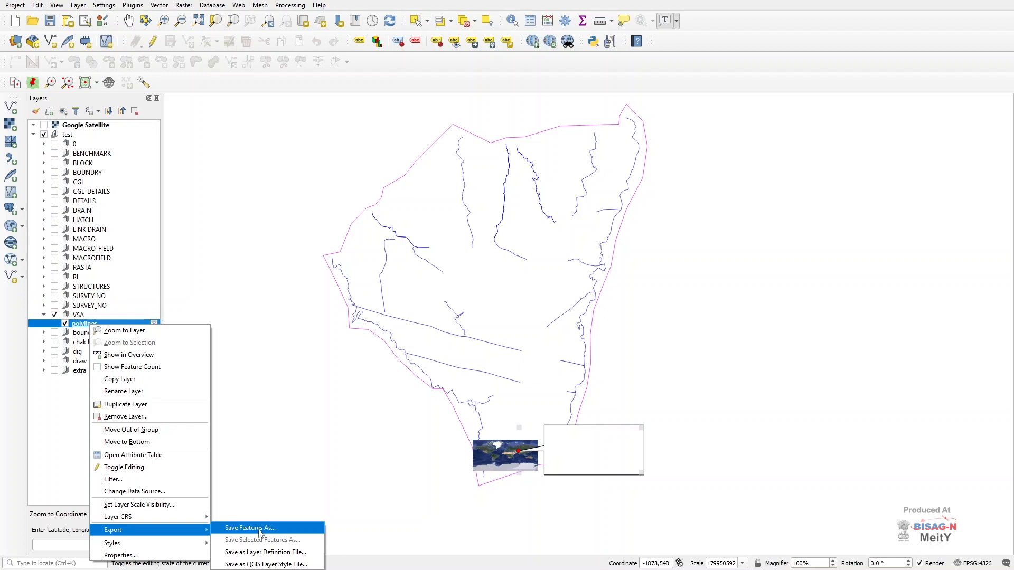
{"action": "left_click", "coordinate": [259, 530]}
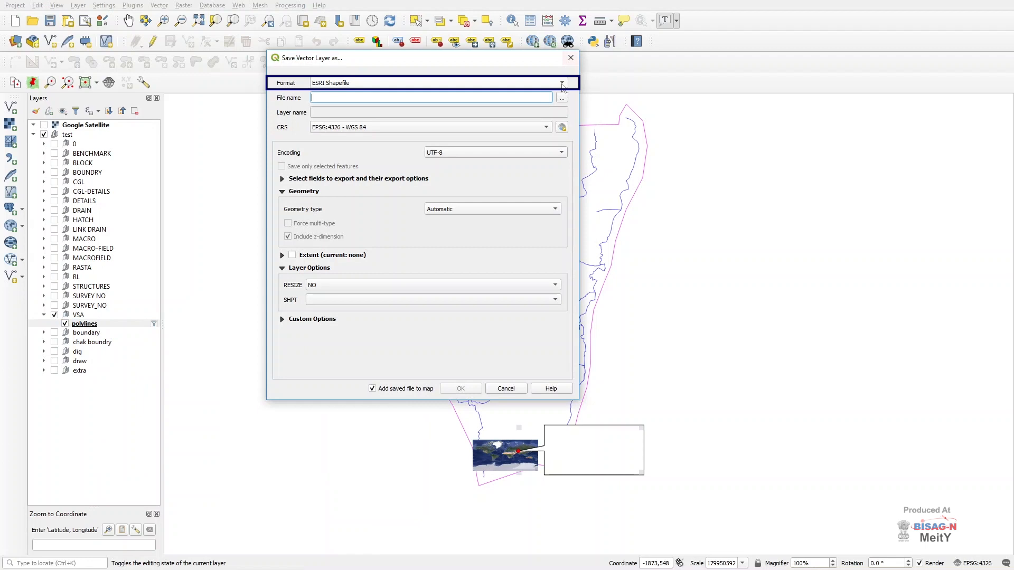
Save the polylines as an ESRI Shapefile named Khakhrechi in the Chandkheda_DWG folder, using EPSG:4326 and adding it to the map.
{"action": "left_click", "coordinate": [562, 98]}
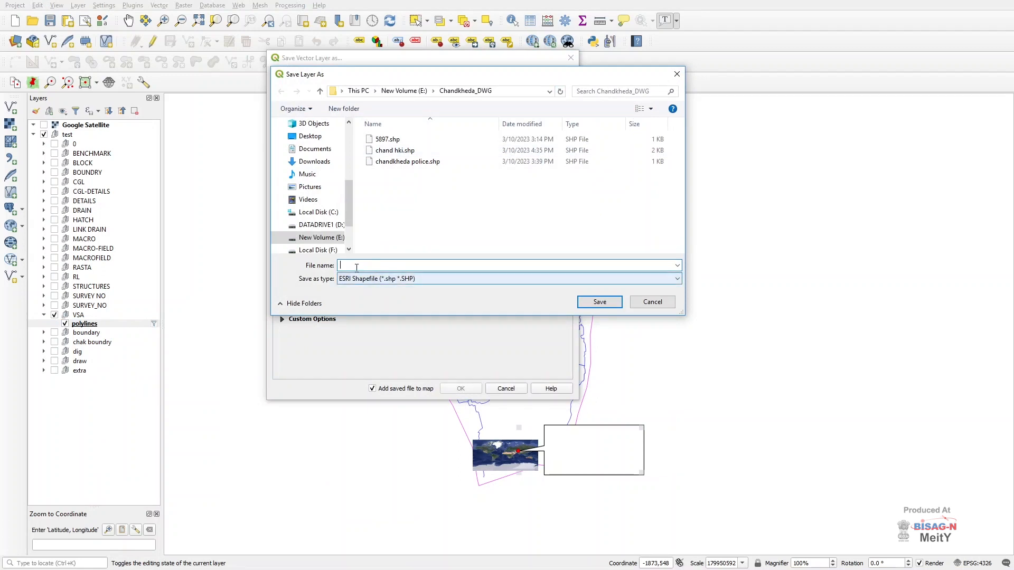
{"action": "type", "text": "Kha"}
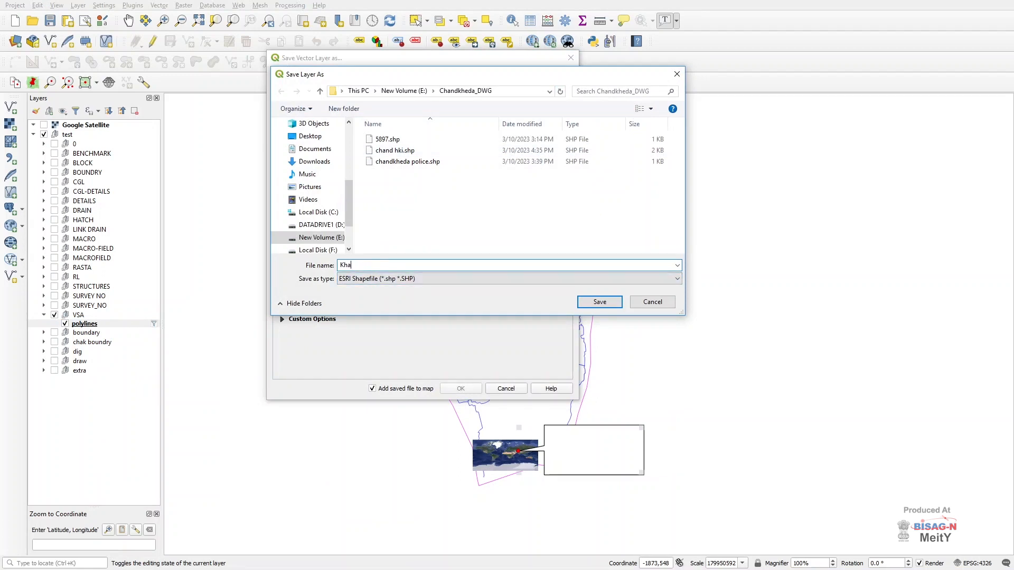
{"action": "type", "text": "khrechi"}
{"action": "left_click", "coordinate": [604, 302]}
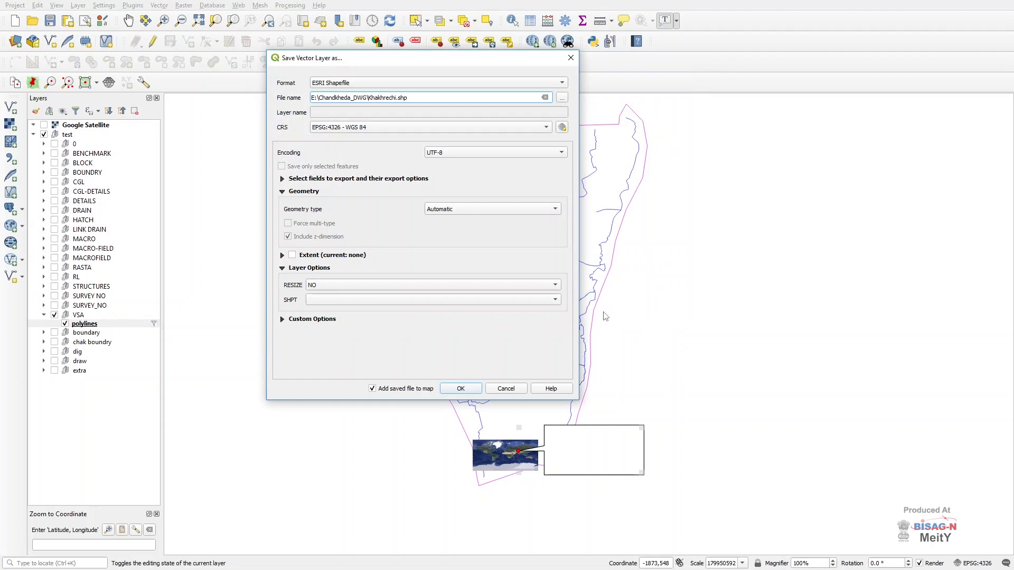
{"action": "left_click", "coordinate": [466, 391]}
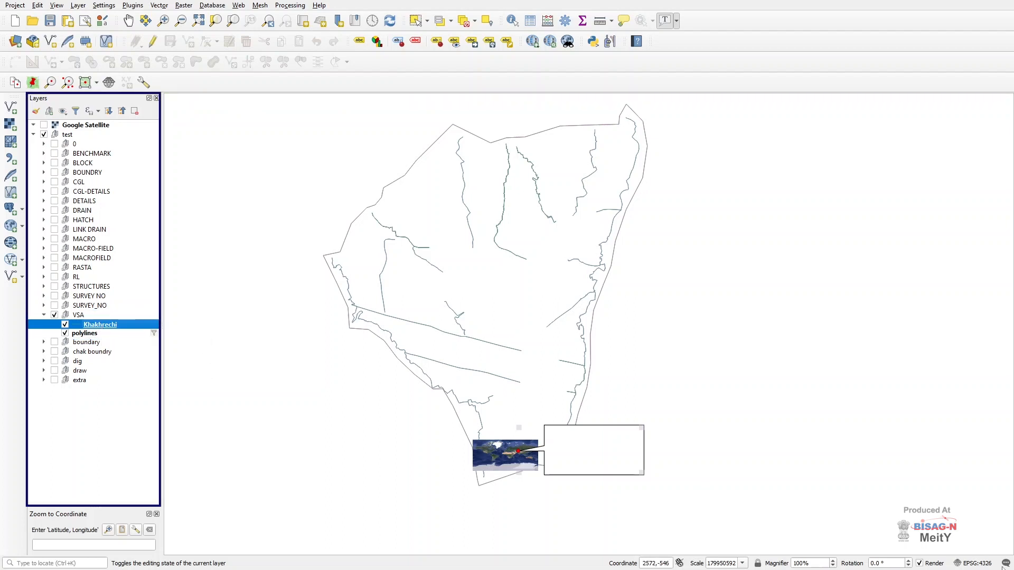
Move the Khakhrechi layer out of the test group and remove that group from the project.
{"action": "left_click_drag", "start_coordinate": [110, 329], "coordinate": [95, 132]}
{"action": "left_click", "coordinate": [33, 144]}
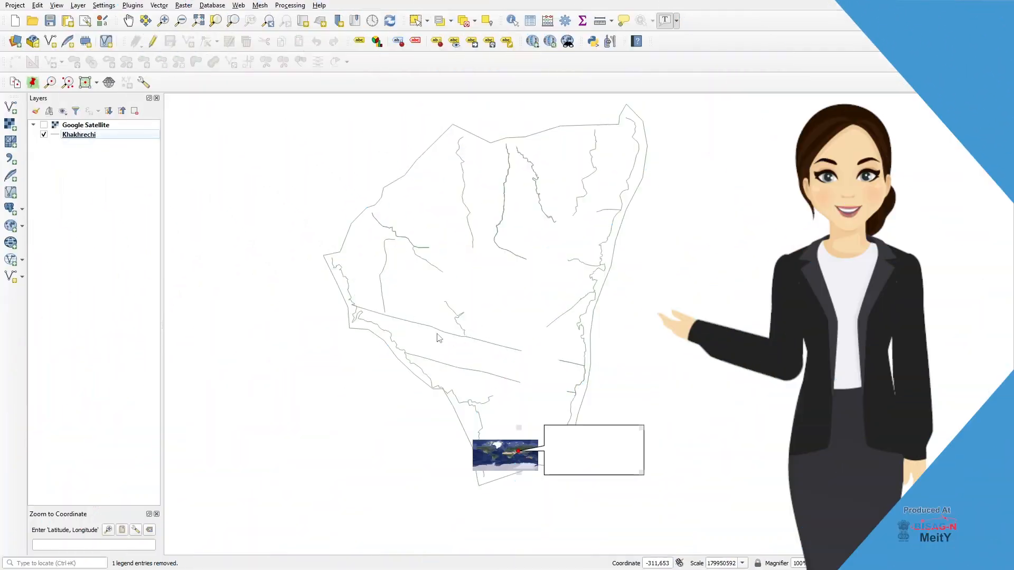
Review the Vector Bender settings for the Khakhrechi layer and close them without running a transformation.
{"action": "scroll", "coordinate": [511, 282], "scroll_direction": "down", "scroll_amount": 3}
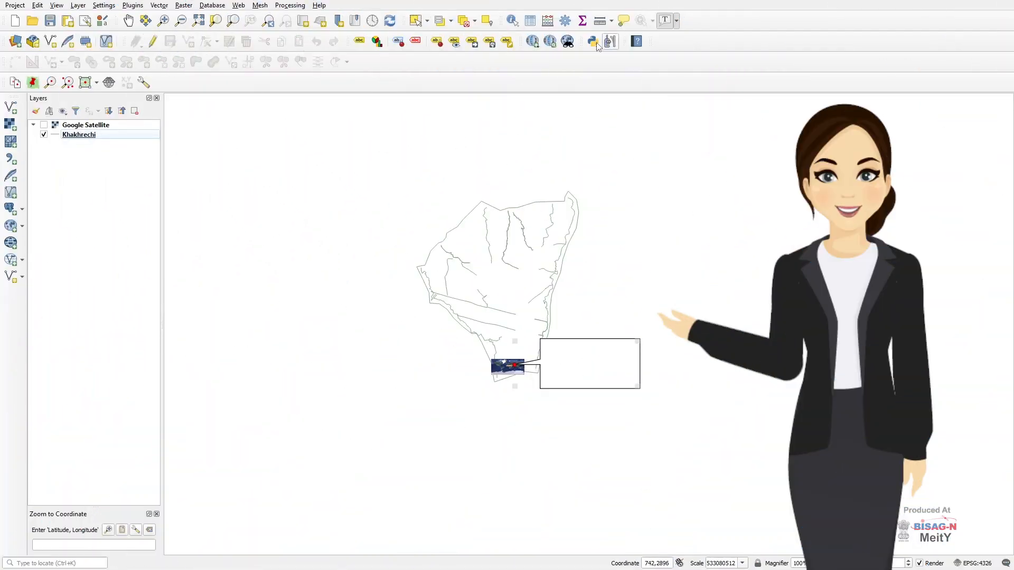
{"action": "left_click", "coordinate": [610, 42]}
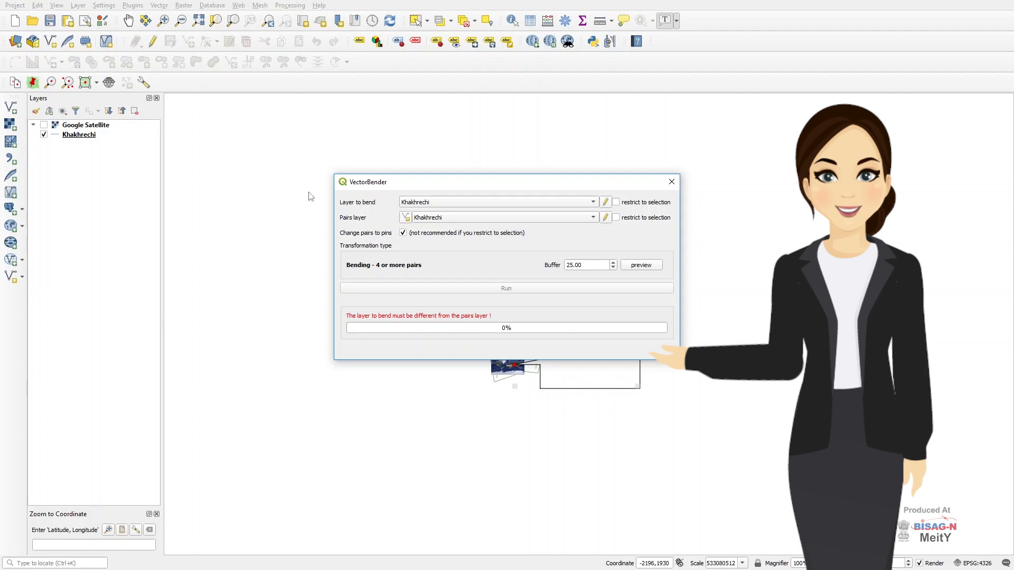
{"action": "left_click", "coordinate": [670, 182]}
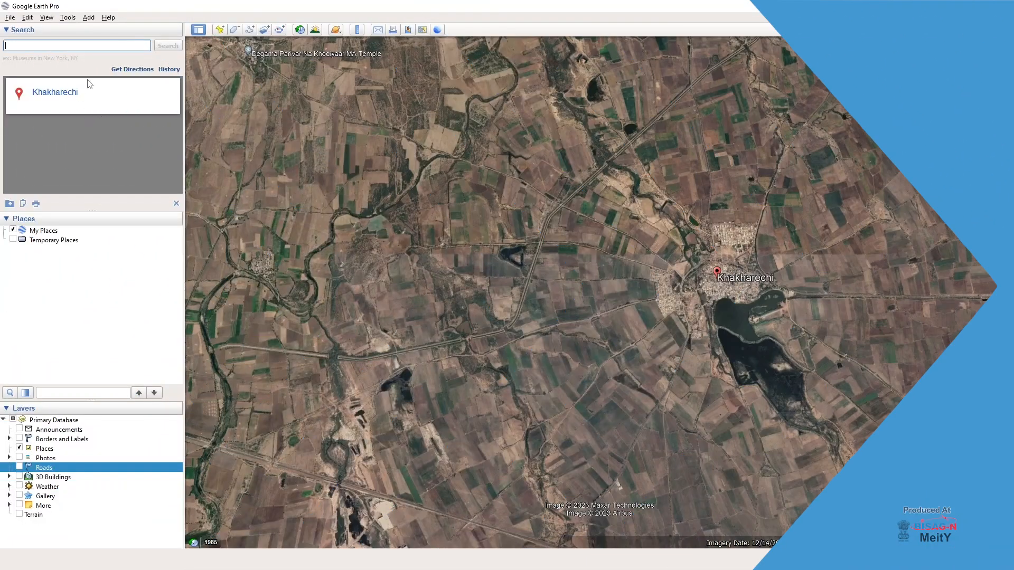
Switch to Google Earth Pro and search for khakhrechi India.
{"action": "type", "text": "kha"}
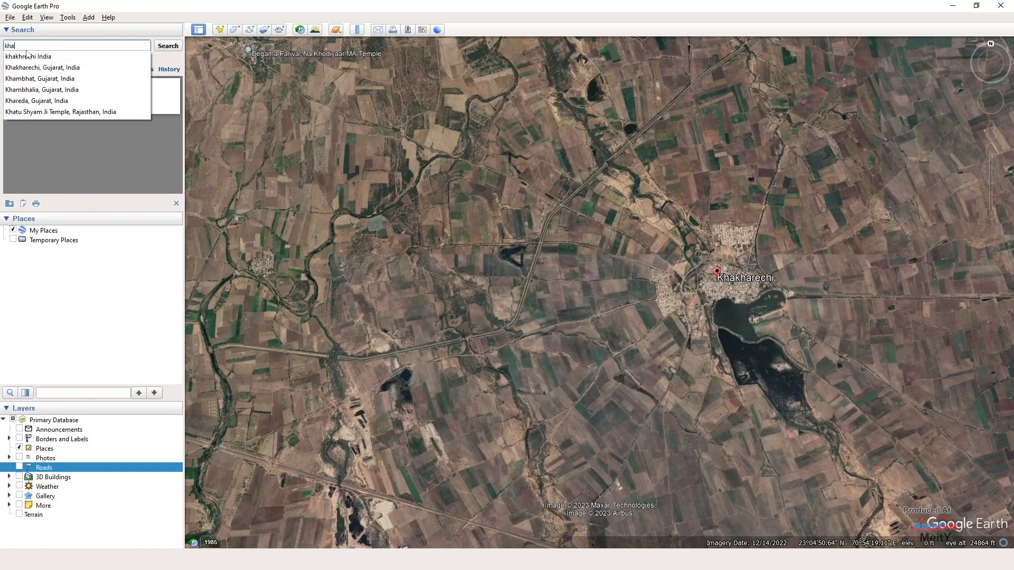
{"action": "left_click", "coordinate": [27, 57]}
{"action": "left_click", "coordinate": [165, 48]}
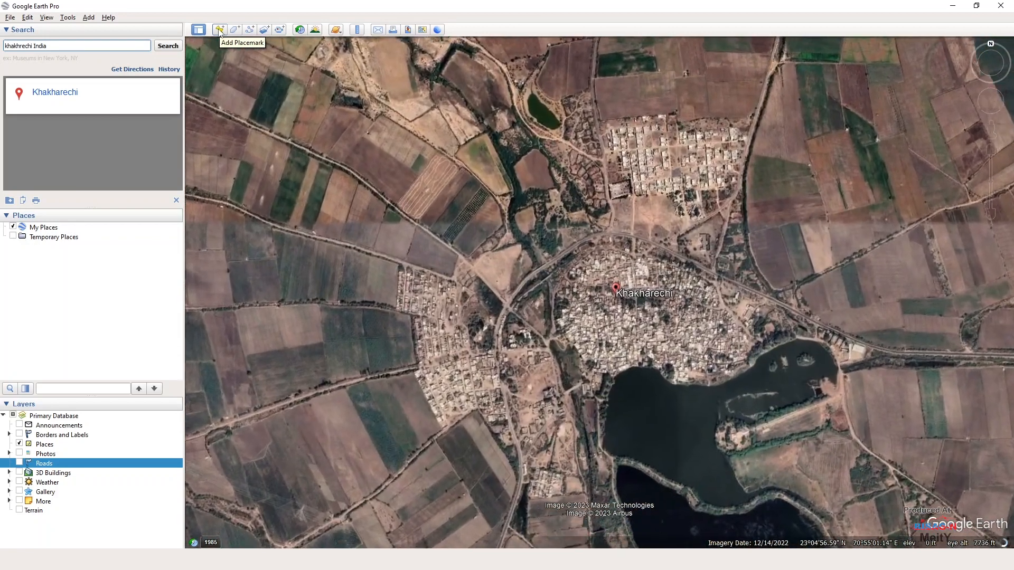
Add a placemark at Khakharechi and copy its latitude, 23° 4'56.77"N, into the Zoom to Coordinate field in QGIS.
{"action": "left_click", "coordinate": [220, 30]}
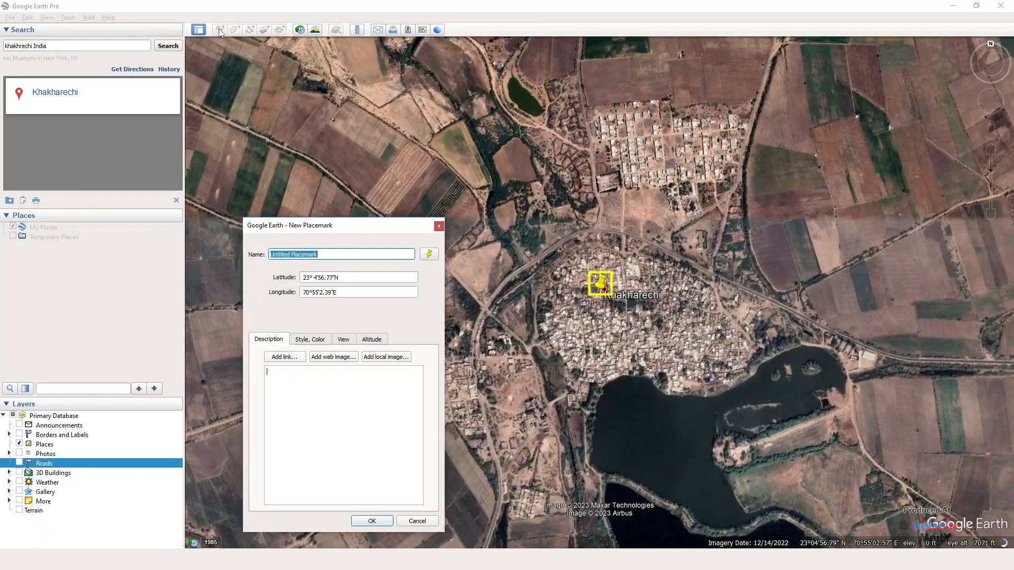
{"action": "key", "text": "Tab"}
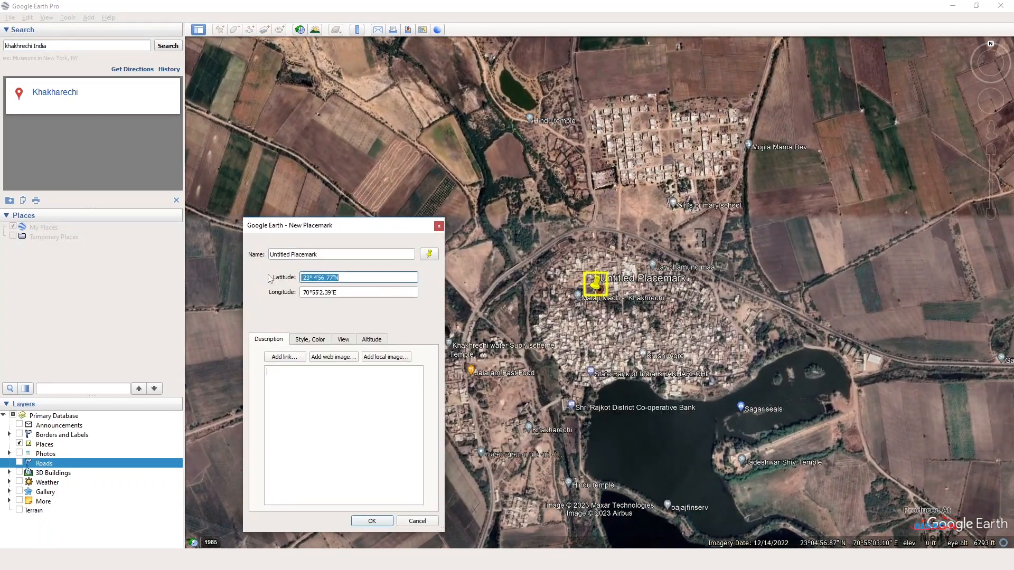
{"action": "right_click", "coordinate": [322, 276]}
{"action": "left_click", "coordinate": [348, 317]}
{"action": "key", "text": "alt+Tab"}
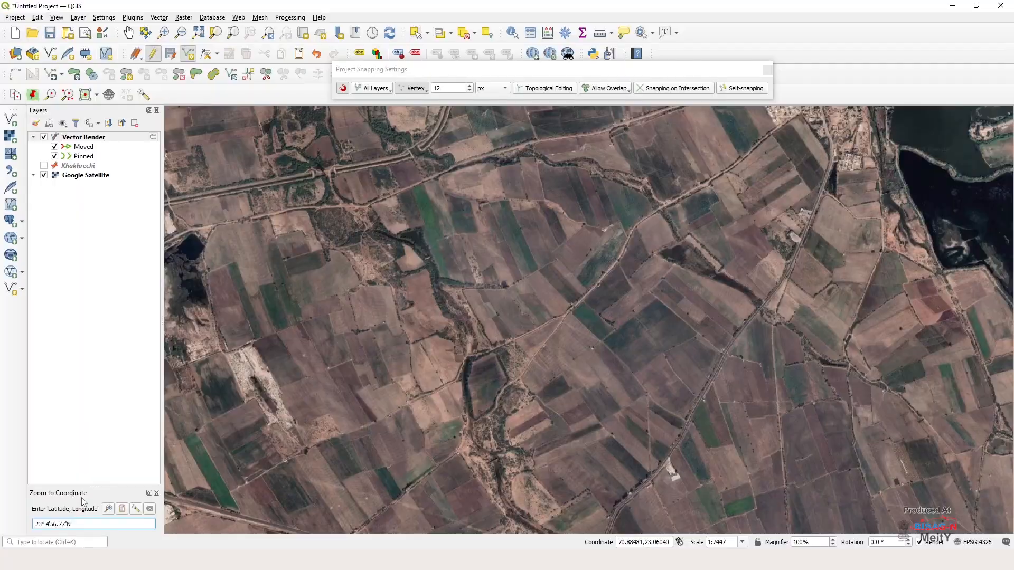
Copy the placemark's longitude, 70°55'2.39"E, from Google Earth Pro into QGIS after the latitude and zoom the map to that coordinate.
{"action": "key", "text": "alt+Tab"}
{"action": "key", "text": "Tab"}
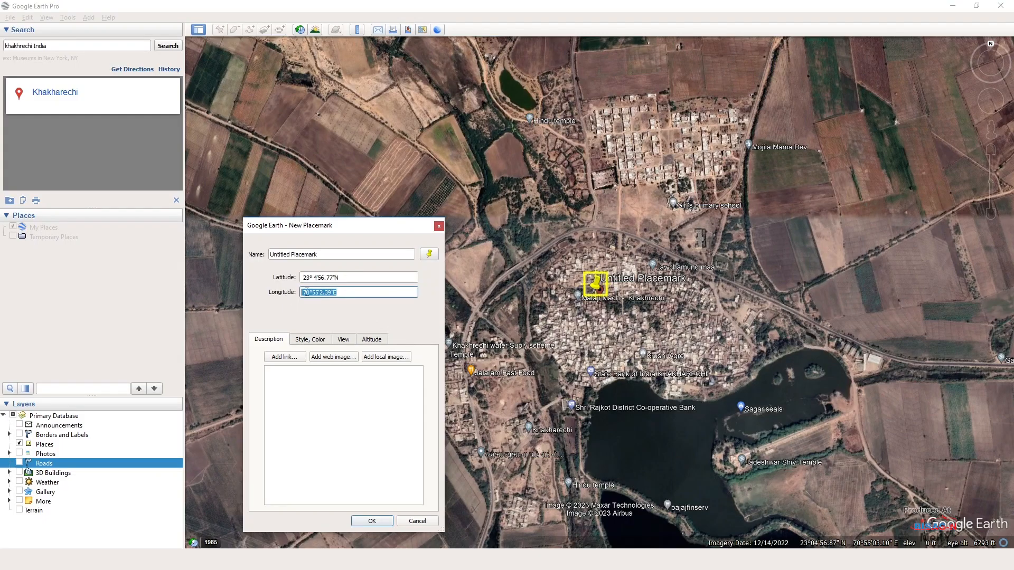
{"action": "right_click", "coordinate": [307, 292]}
{"action": "left_click", "coordinate": [331, 331]}
{"action": "key", "text": "alt+Tab"}
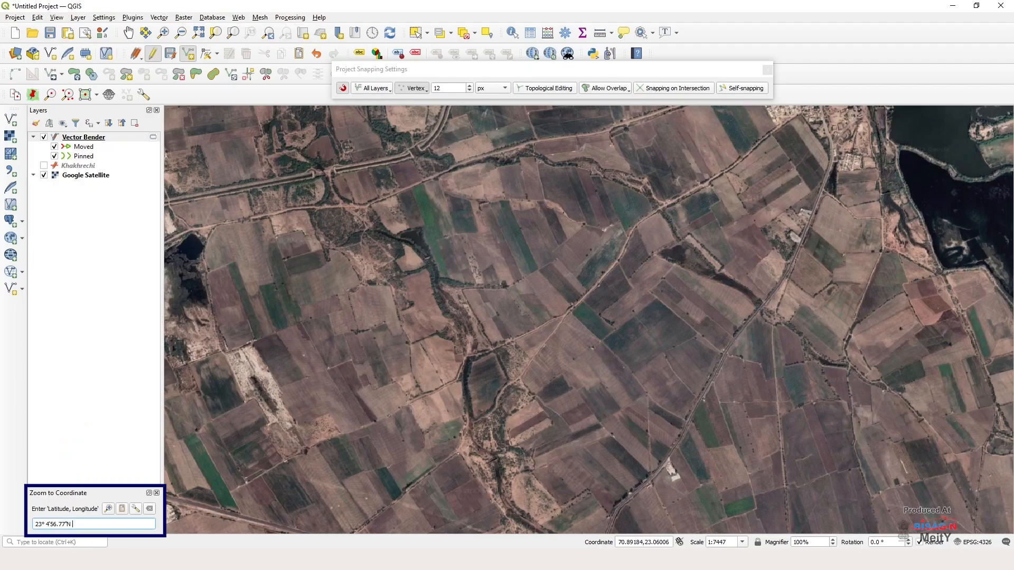
{"action": "right_click", "coordinate": [88, 524]}
{"action": "left_click", "coordinate": [112, 488]}
{"action": "left_click", "coordinate": [110, 510]}
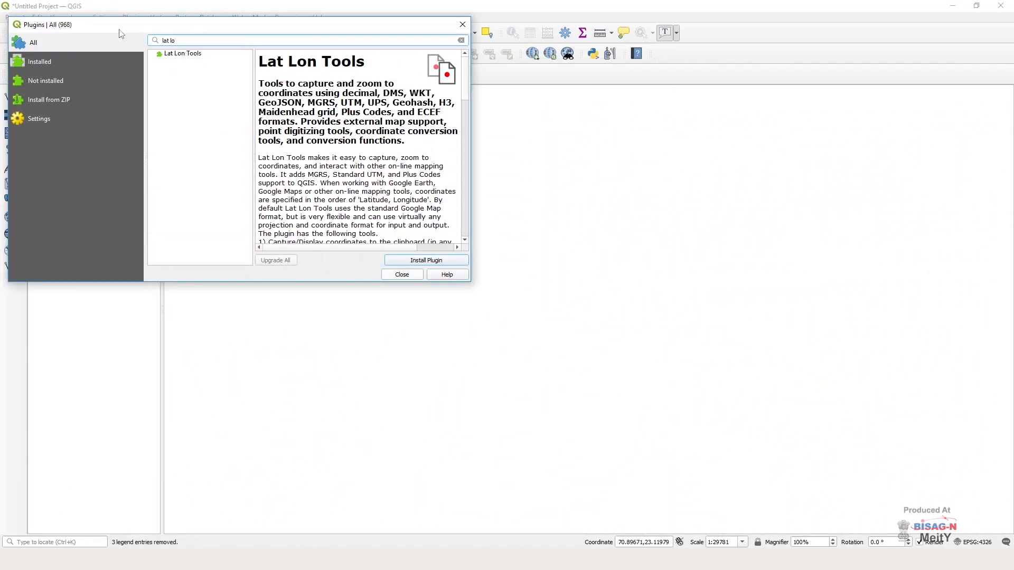
Install the Lat Lon Tools plugin.
{"action": "left_click", "coordinate": [170, 54]}
{"action": "left_click", "coordinate": [420, 261]}
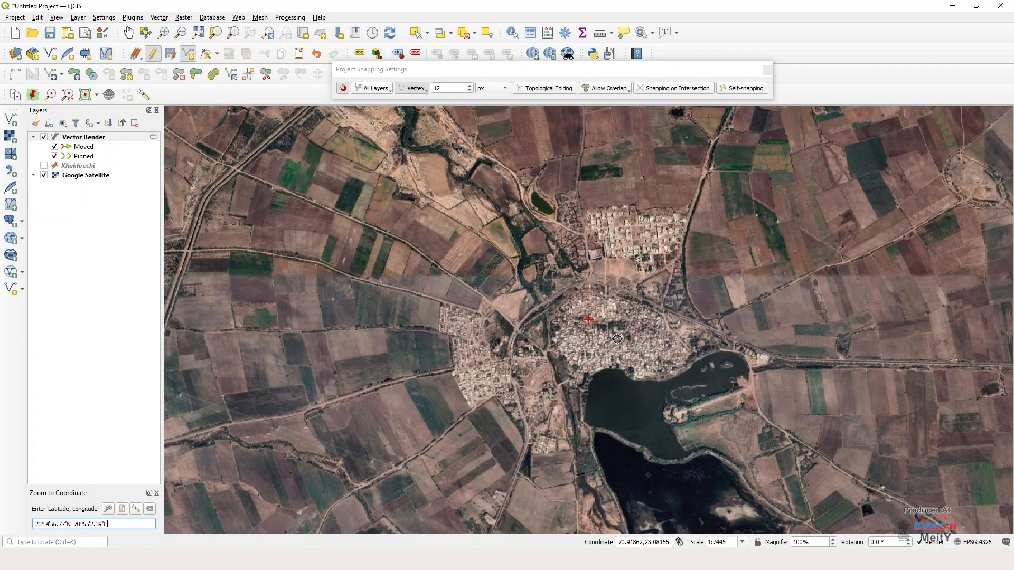
Inspect the satellite imagery around Khakharechi and zoom the map to the Khakhrechi layer's extent.
{"action": "scroll", "coordinate": [617, 339], "scroll_direction": "down", "scroll_amount": 1}
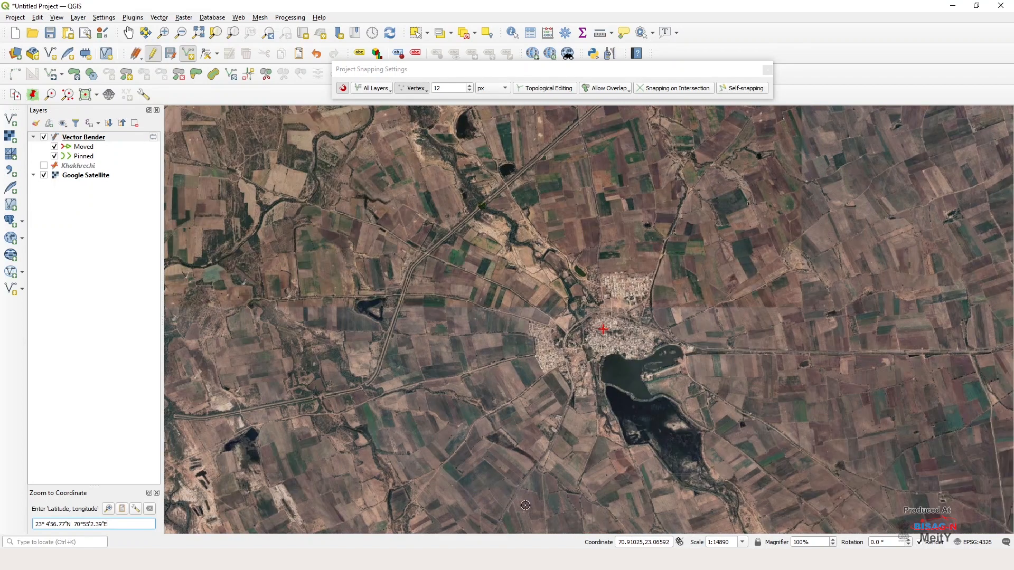
{"action": "scroll", "coordinate": [623, 363], "scroll_direction": "up", "scroll_amount": 1}
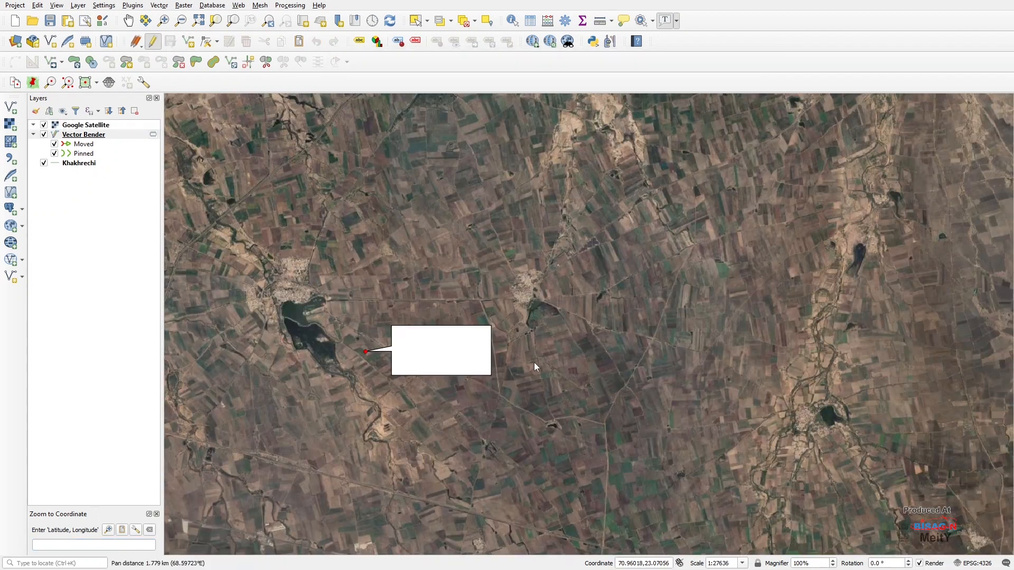
{"action": "left_click_drag", "start_coordinate": [483, 386], "coordinate": [577, 247]}
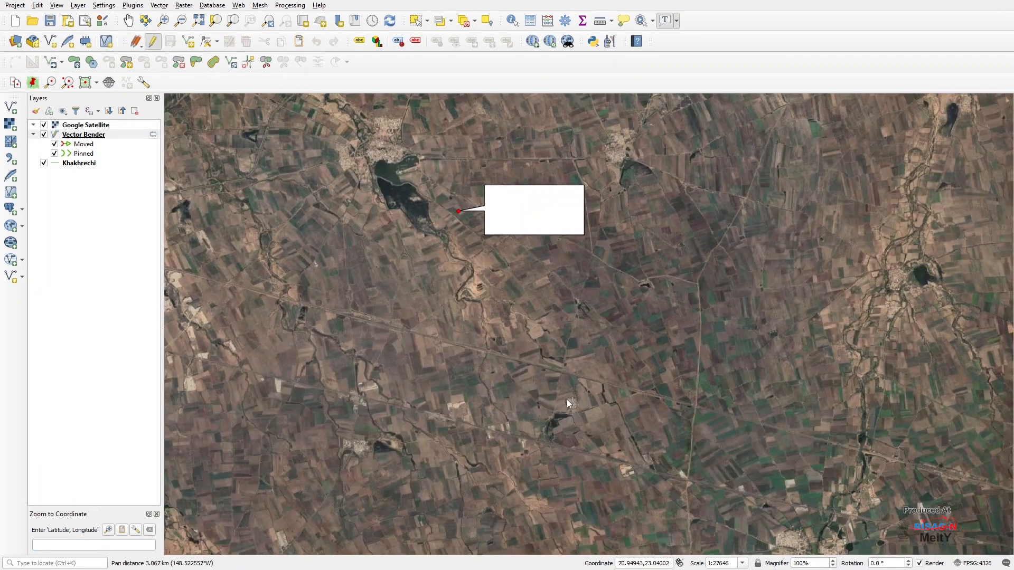
{"action": "left_click_drag", "start_coordinate": [570, 385], "coordinate": [591, 363]}
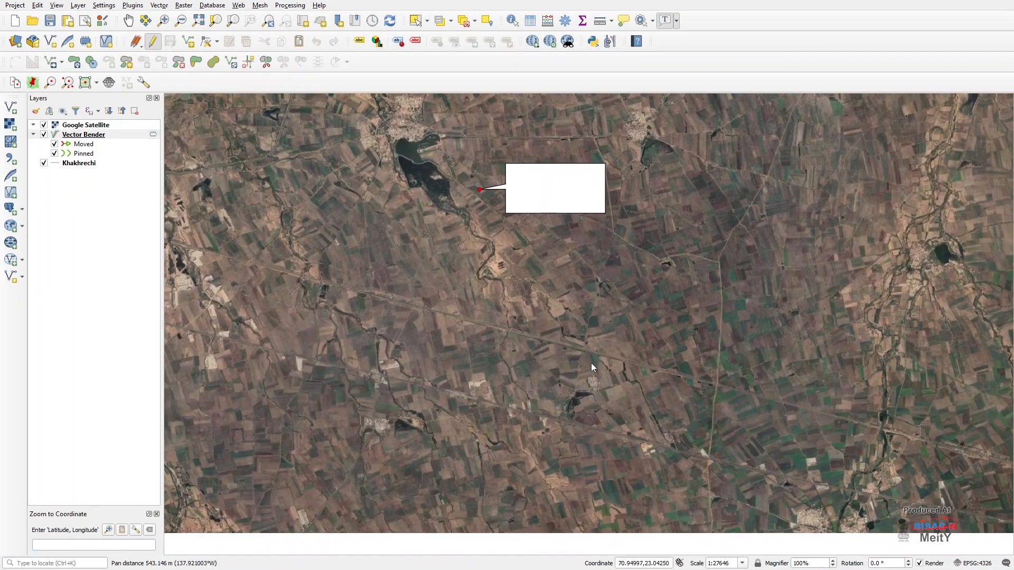
{"action": "left_click", "coordinate": [73, 164]}
{"action": "right_click", "coordinate": [73, 164]}
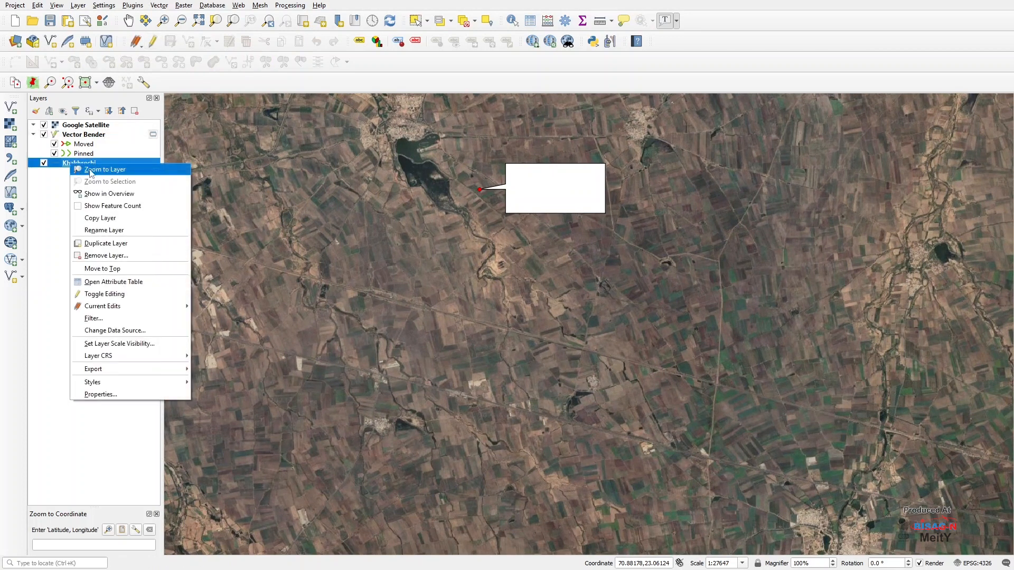
{"action": "left_click", "coordinate": [91, 172]}
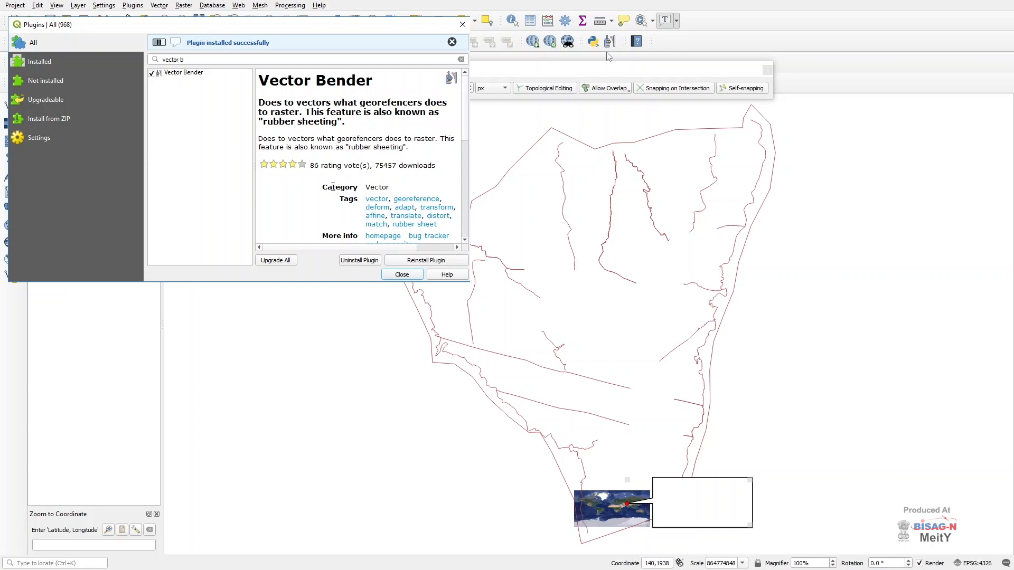
Run Vector Bender on the Khakhrechi layer with Vector Bender as pairs layer, changing pairs to pins, bending transformation and a buffer of 25.
{"action": "left_click", "coordinate": [608, 53]}
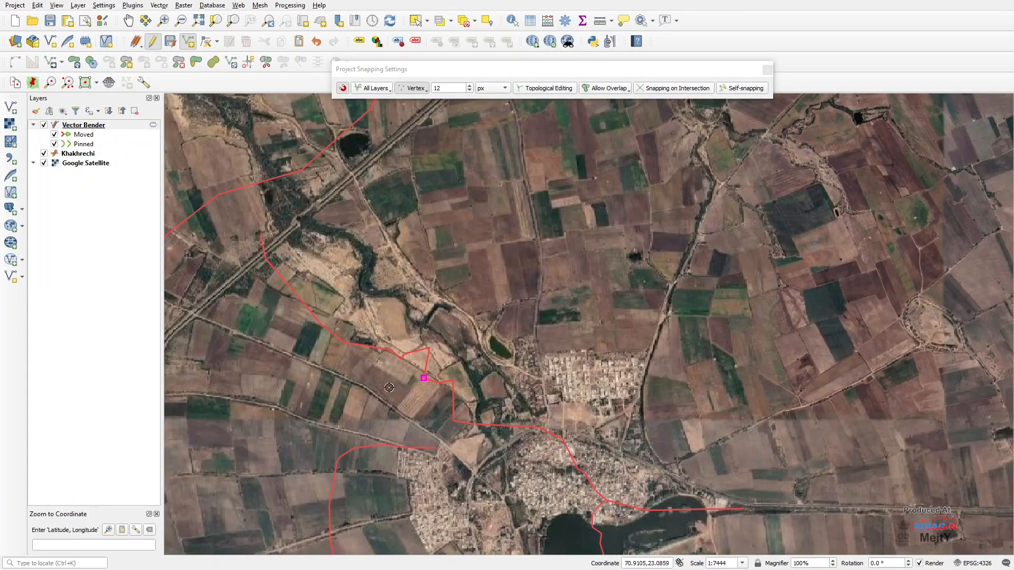
{"action": "left_click_drag", "start_coordinate": [316, 357], "coordinate": [427, 468]}
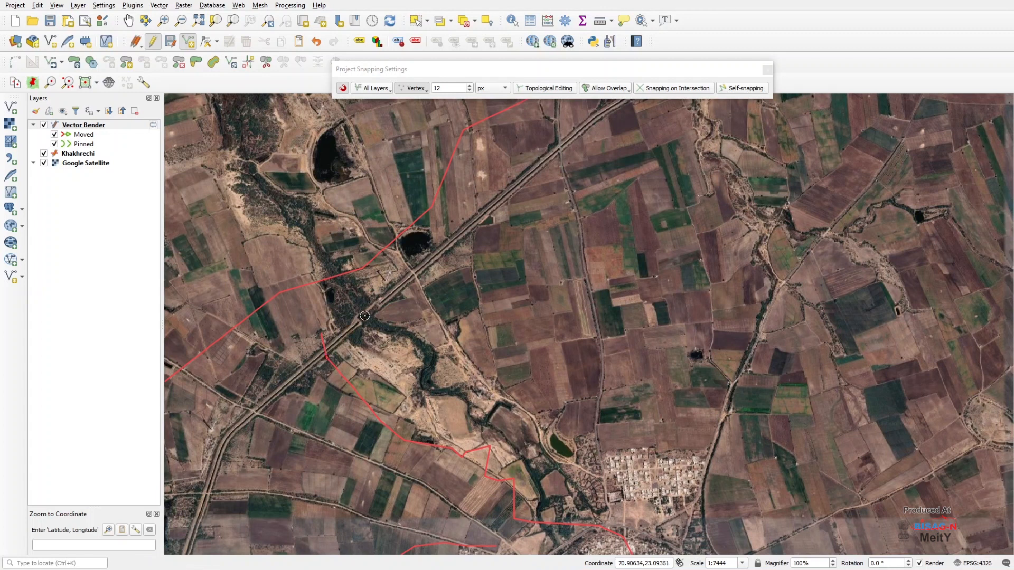
{"action": "left_click", "coordinate": [113, 126]}
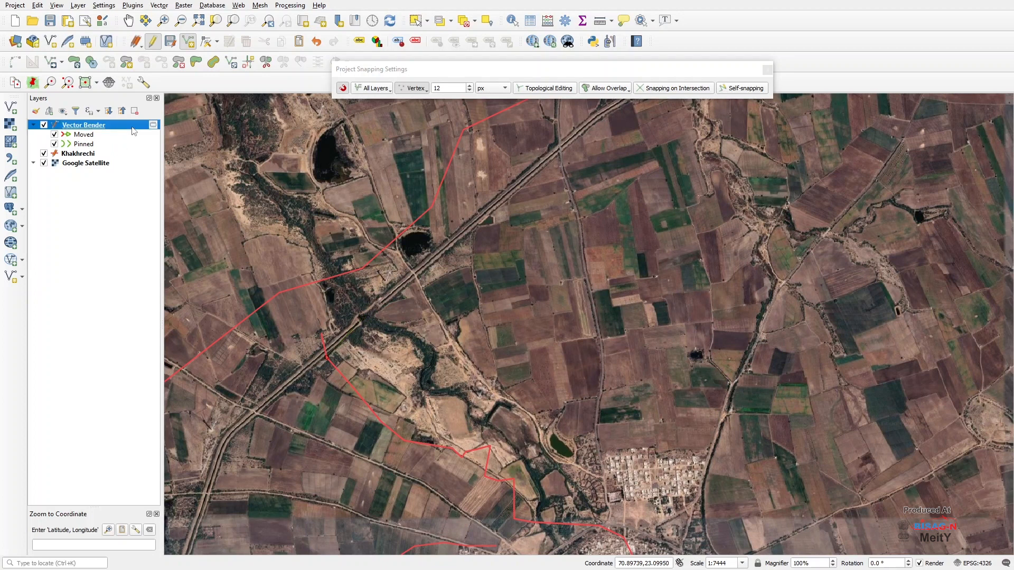
{"action": "left_click", "coordinate": [610, 42]}
{"action": "left_click", "coordinate": [350, 470]}
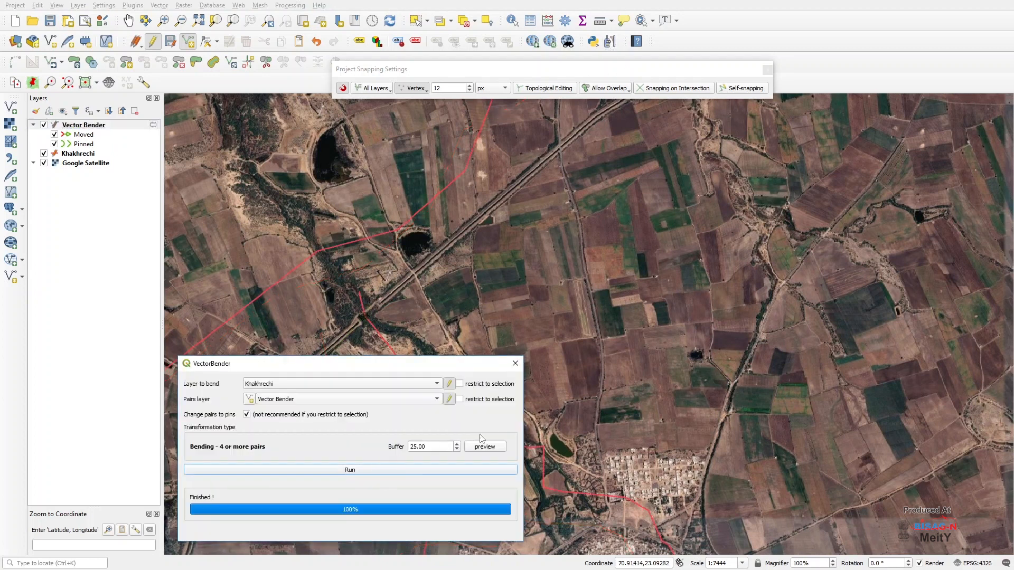
Examine how the bent Khakhrechi lines match the streams, roads and boundary on the satellite imagery across the whole area.
{"action": "left_click_drag", "start_coordinate": [481, 364], "coordinate": [386, 428]}
{"action": "scroll", "coordinate": [615, 418], "scroll_direction": "down", "scroll_amount": 1}
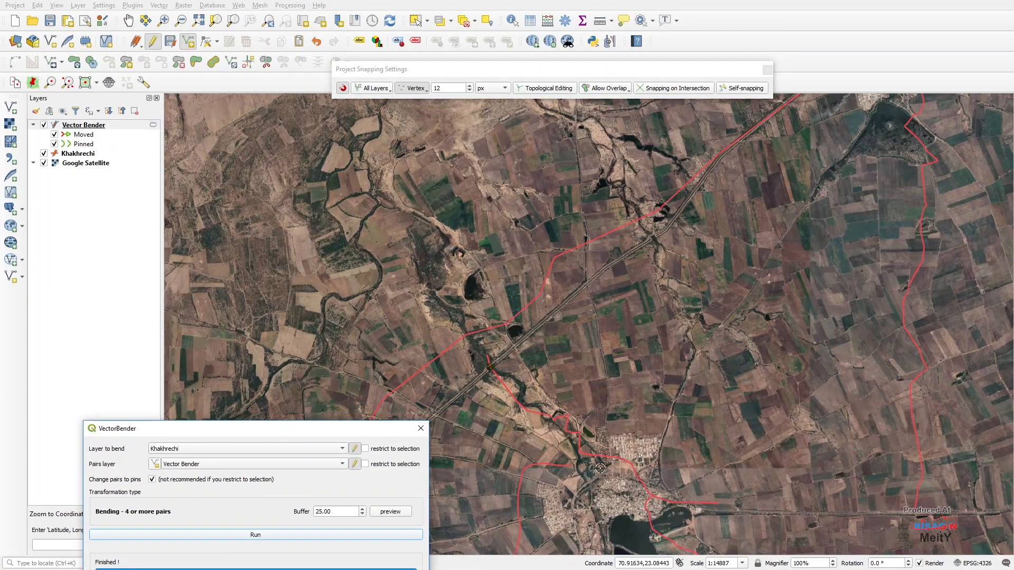
{"action": "left_click_drag", "start_coordinate": [601, 468], "coordinate": [534, 198]}
{"action": "left_click_drag", "start_coordinate": [480, 306], "coordinate": [555, 182]}
{"action": "left_click_drag", "start_coordinate": [648, 505], "coordinate": [572, 346]}
{"action": "left_click_drag", "start_coordinate": [548, 399], "coordinate": [507, 342]}
{"action": "left_click_drag", "start_coordinate": [568, 470], "coordinate": [399, 344]}
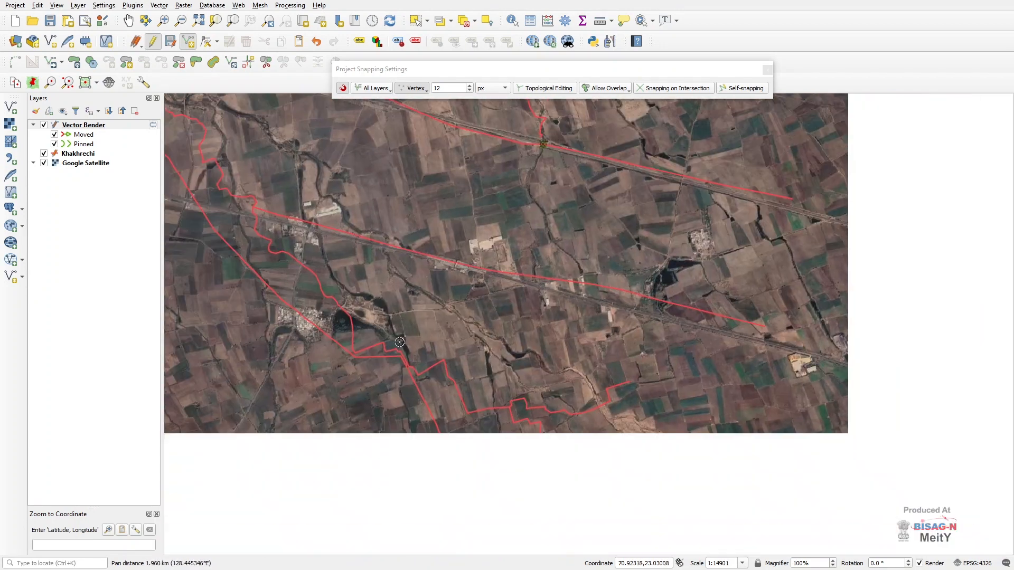
{"action": "left_click_drag", "start_coordinate": [519, 448], "coordinate": [487, 340]}
{"action": "left_click_drag", "start_coordinate": [551, 483], "coordinate": [551, 394]}
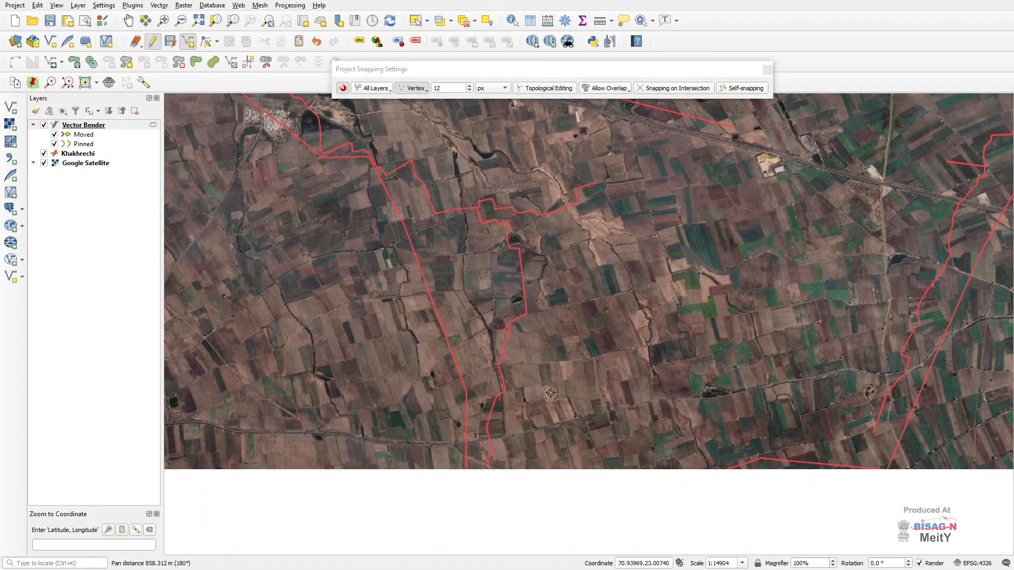
{"action": "left_click_drag", "start_coordinate": [572, 468], "coordinate": [508, 452]}
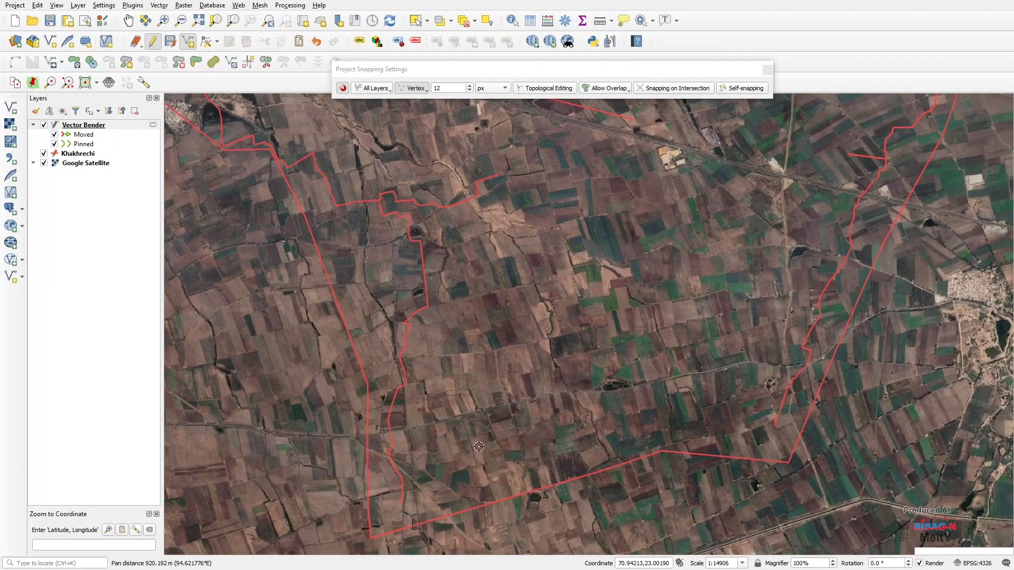
{"action": "left_click_drag", "start_coordinate": [625, 381], "coordinate": [451, 411]}
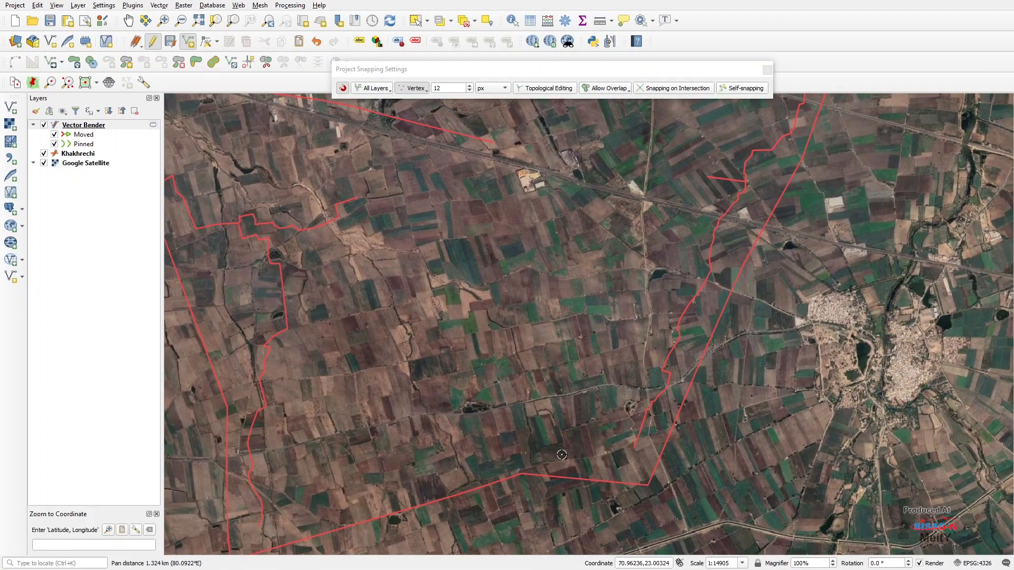
{"action": "scroll", "coordinate": [600, 437], "scroll_direction": "down", "scroll_amount": 2}
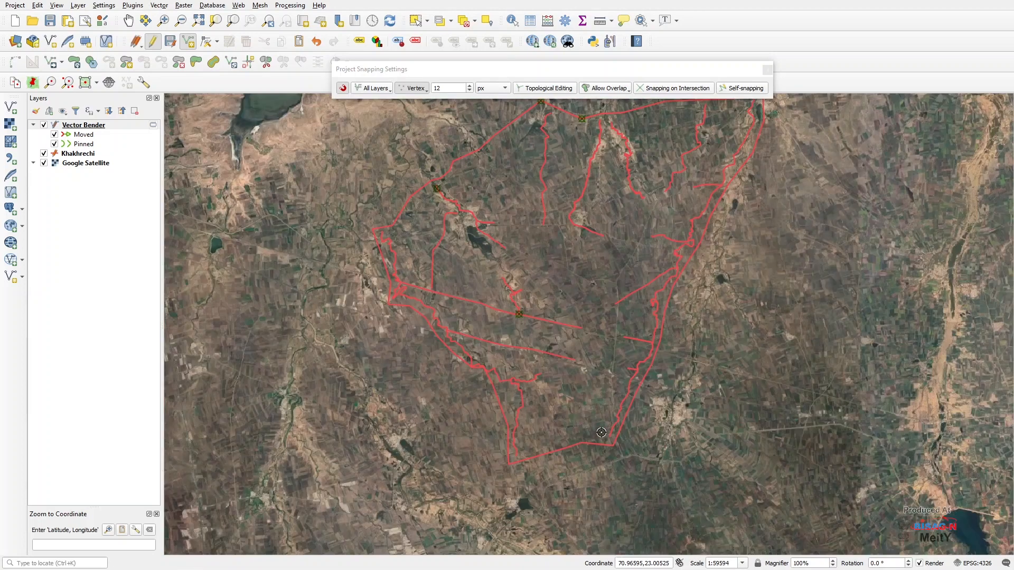
{"action": "left_click_drag", "start_coordinate": [429, 221], "coordinate": [404, 364]}
{"action": "scroll", "coordinate": [404, 365], "scroll_direction": "up", "scroll_amount": 2}
{"action": "scroll", "coordinate": [404, 364], "scroll_direction": "down", "scroll_amount": 2}
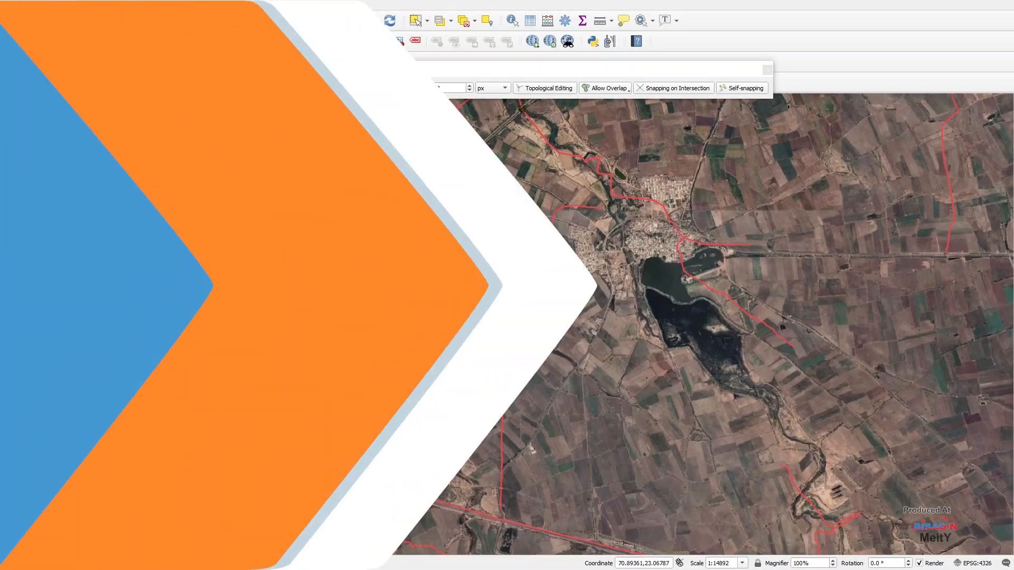